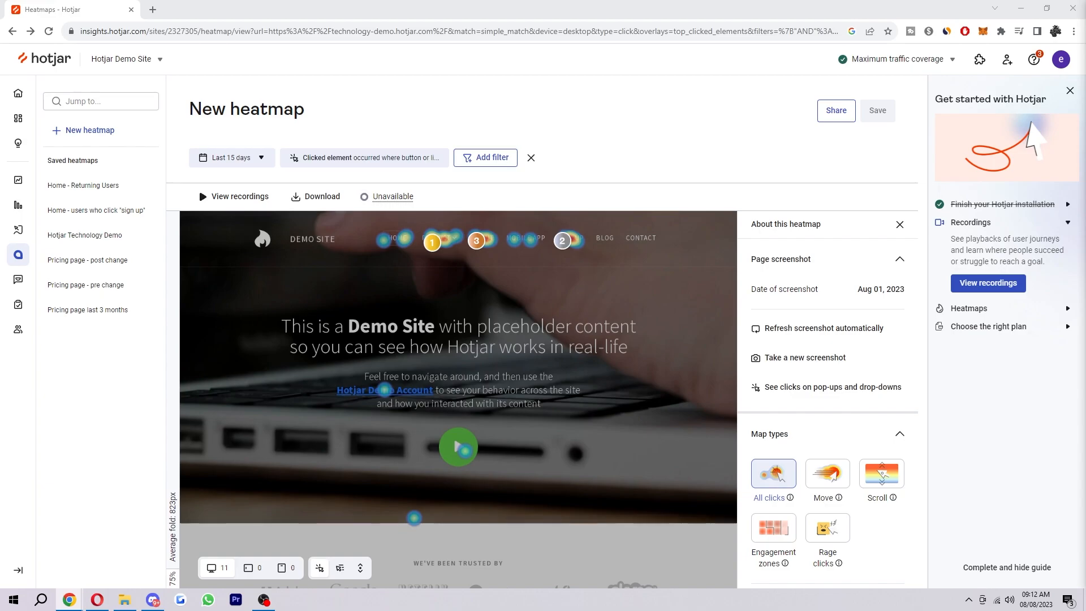
Show the Scroll map type and examine how far visitors scroll down the whole demo page.
{"action": "scroll", "coordinate": [707, 472], "scroll_direction": "down", "scroll_amount": 2}
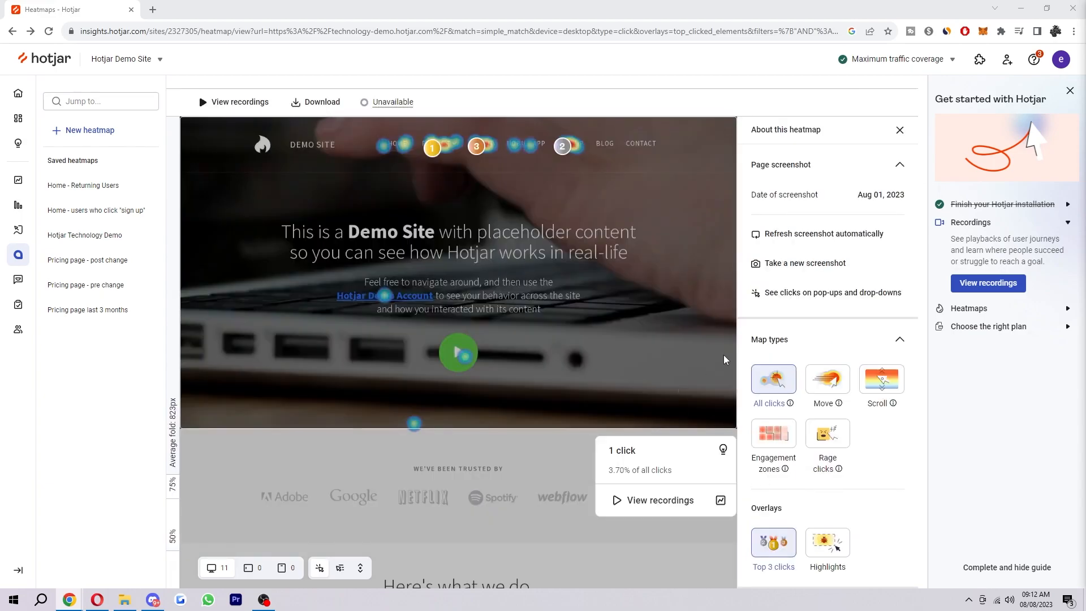
{"action": "mouse_move", "coordinate": [462, 371]}
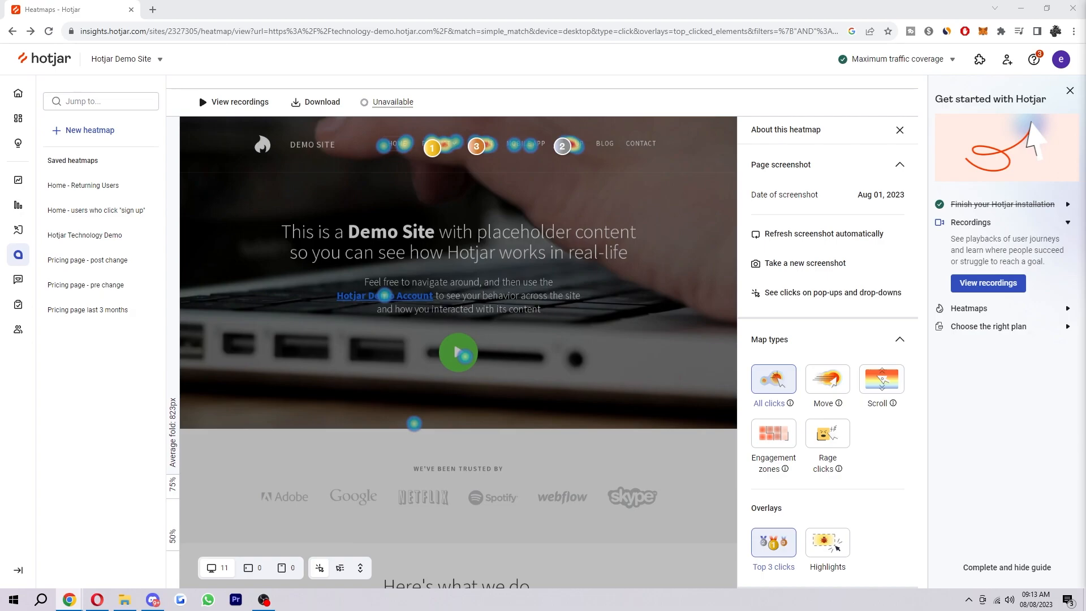
{"action": "left_click", "coordinate": [1058, 431]}
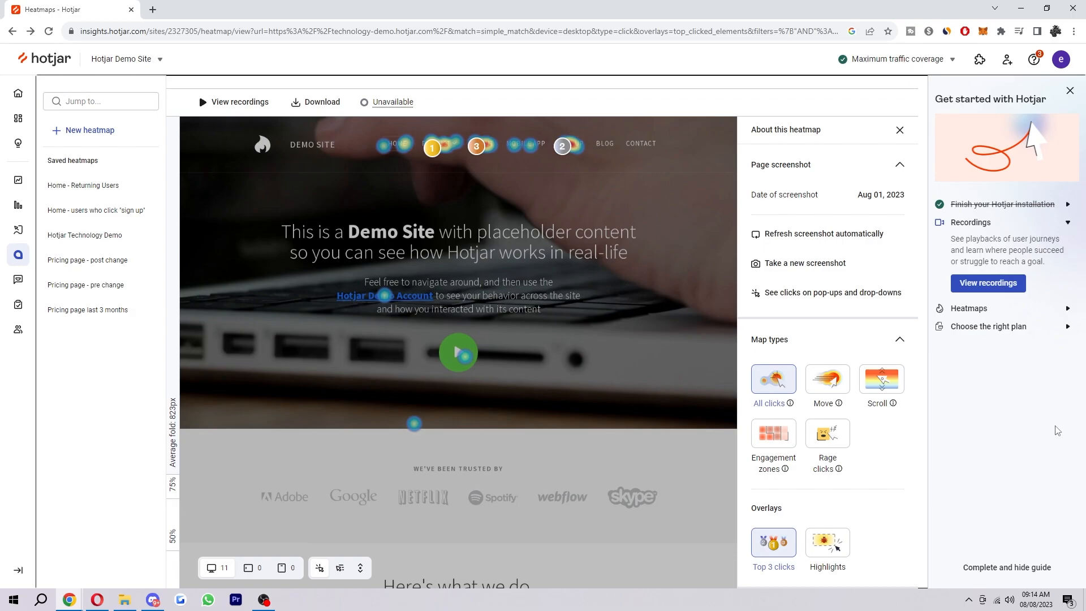
{"action": "mouse_move", "coordinate": [571, 377]}
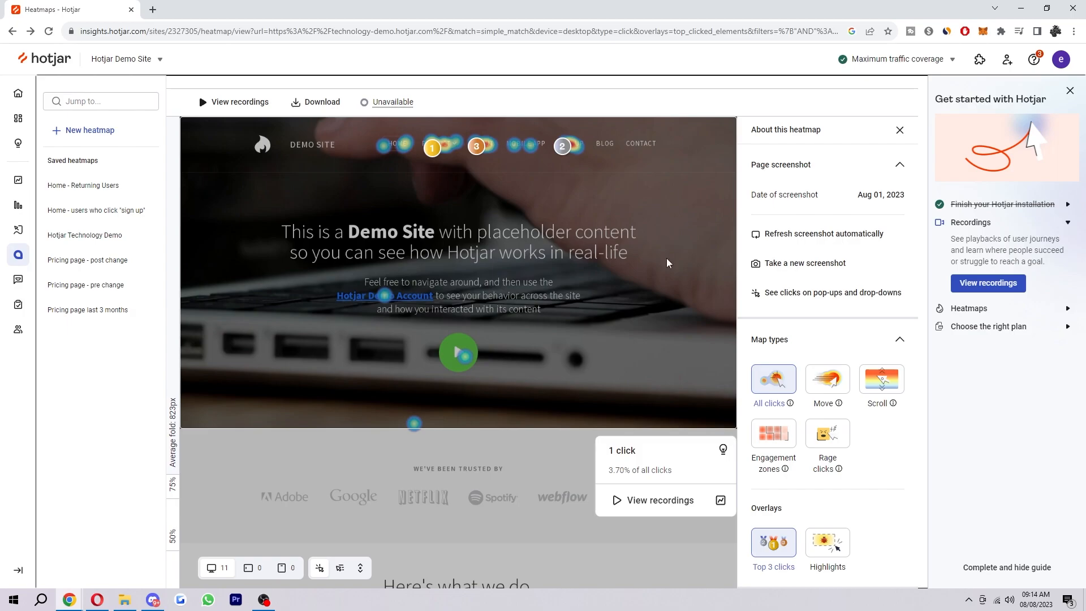
{"action": "left_click", "coordinate": [875, 385]}
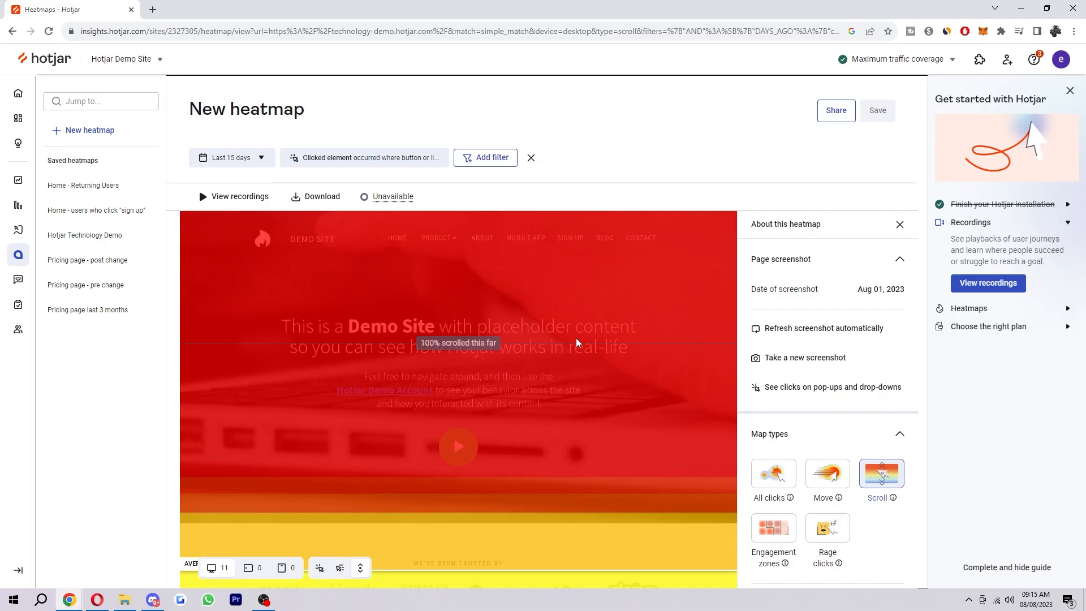
{"action": "scroll", "coordinate": [576, 338], "scroll_direction": "down", "scroll_amount": 2}
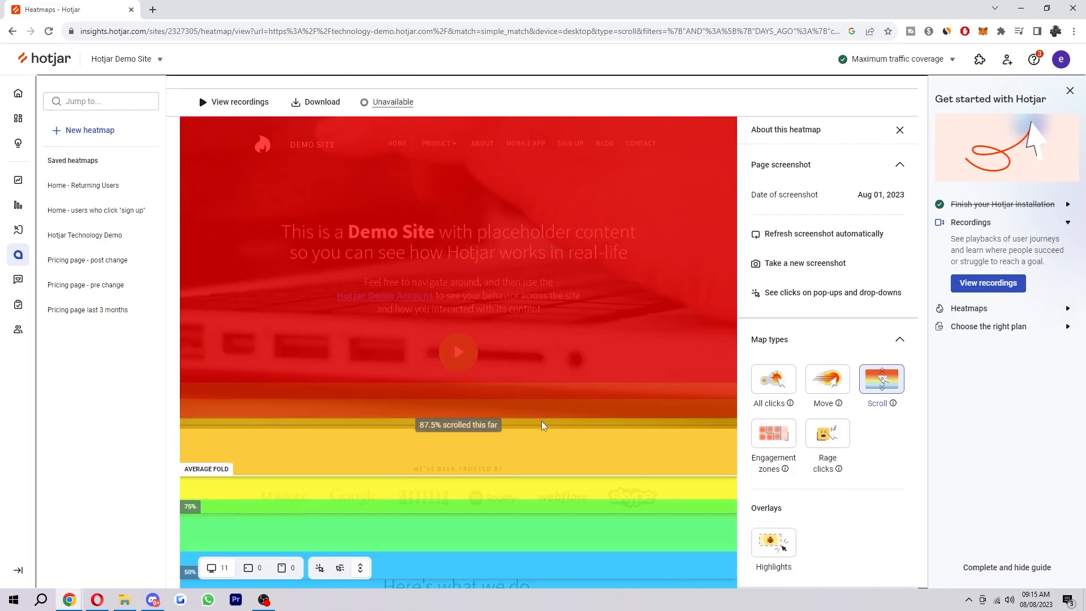
{"action": "scroll", "coordinate": [539, 453], "scroll_direction": "down", "scroll_amount": 2}
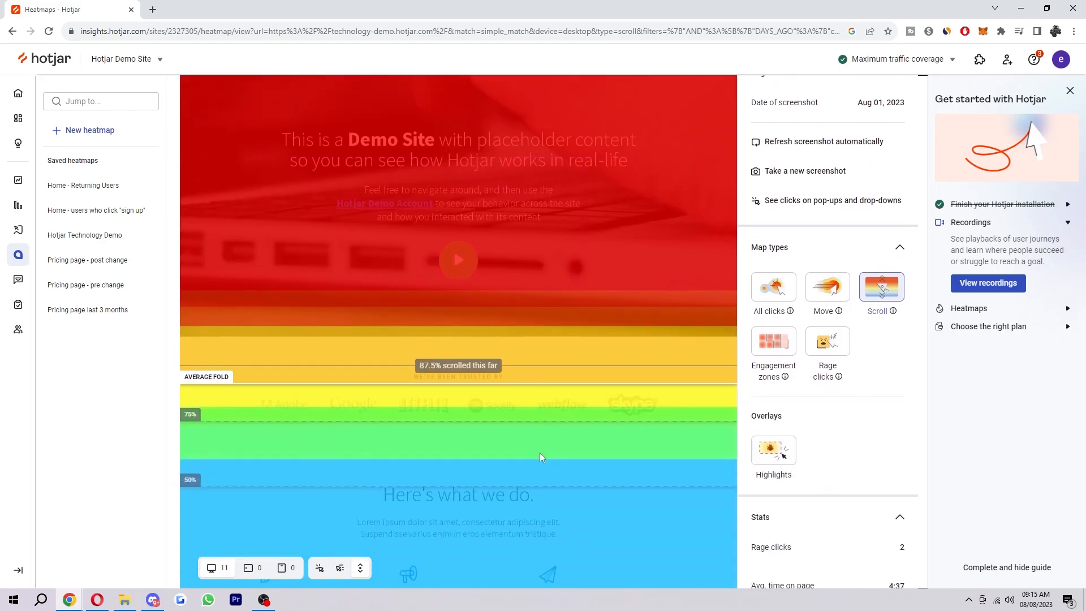
{"action": "scroll", "coordinate": [540, 442], "scroll_direction": "down", "scroll_amount": 2}
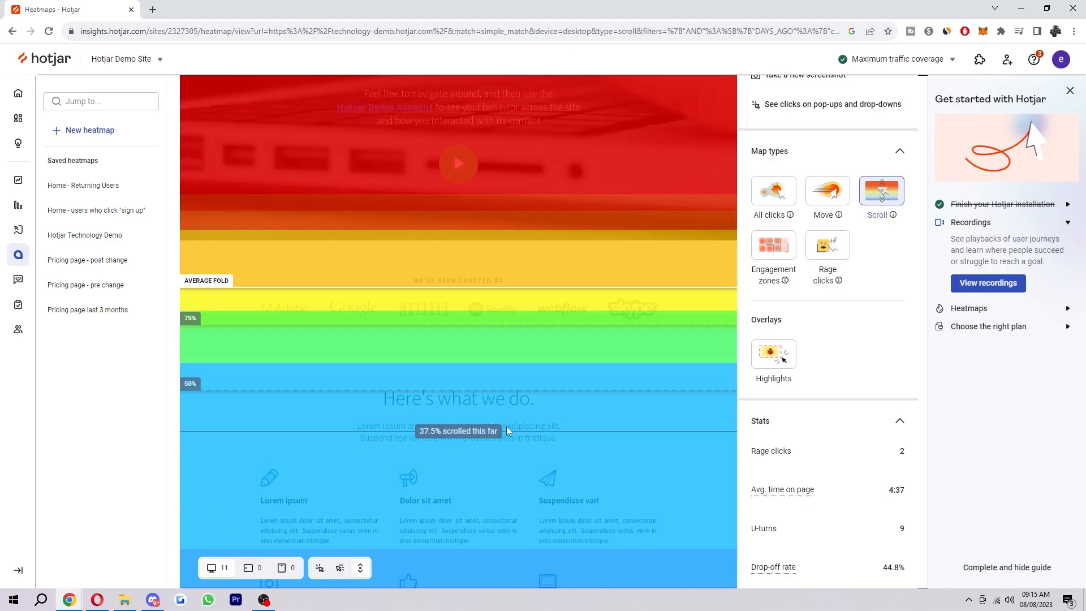
{"action": "scroll", "coordinate": [561, 447], "scroll_direction": "down", "scroll_amount": 2}
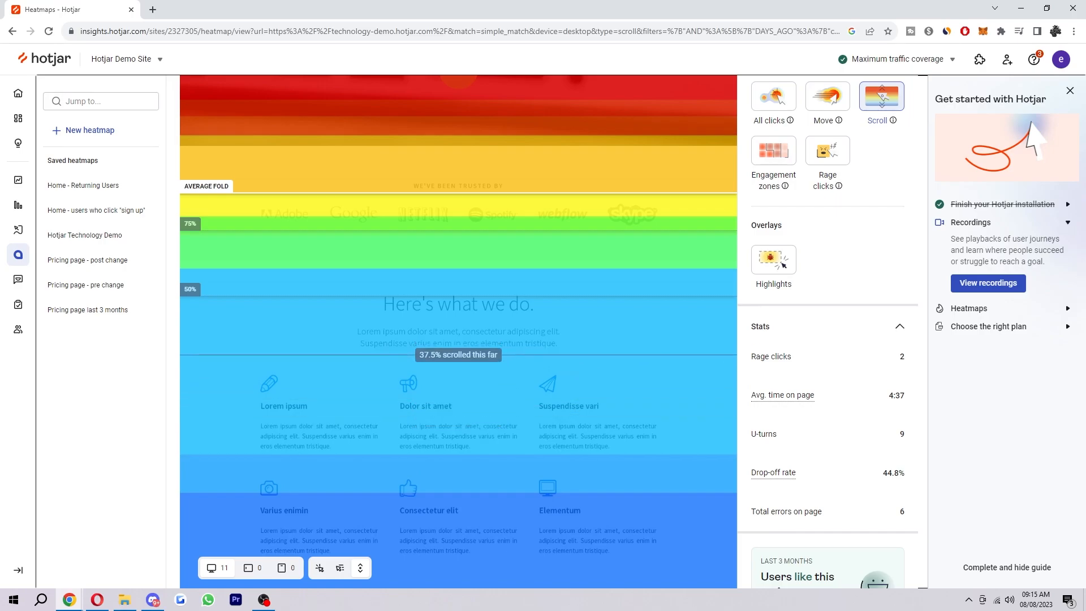
{"action": "scroll", "coordinate": [556, 372], "scroll_direction": "down", "scroll_amount": 10}
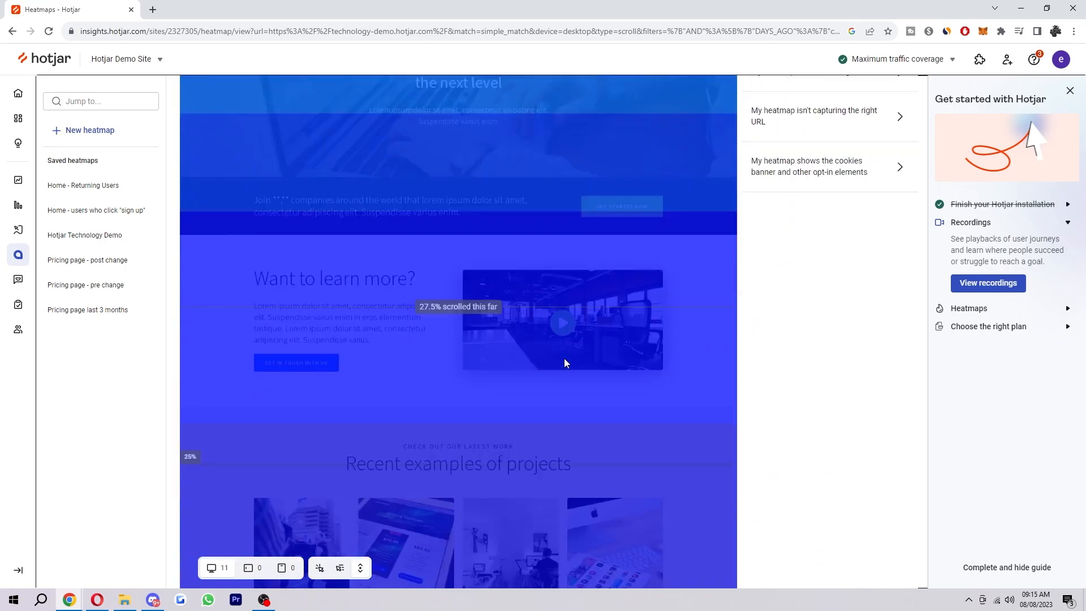
{"action": "scroll", "coordinate": [564, 358], "scroll_direction": "down", "scroll_amount": 15}
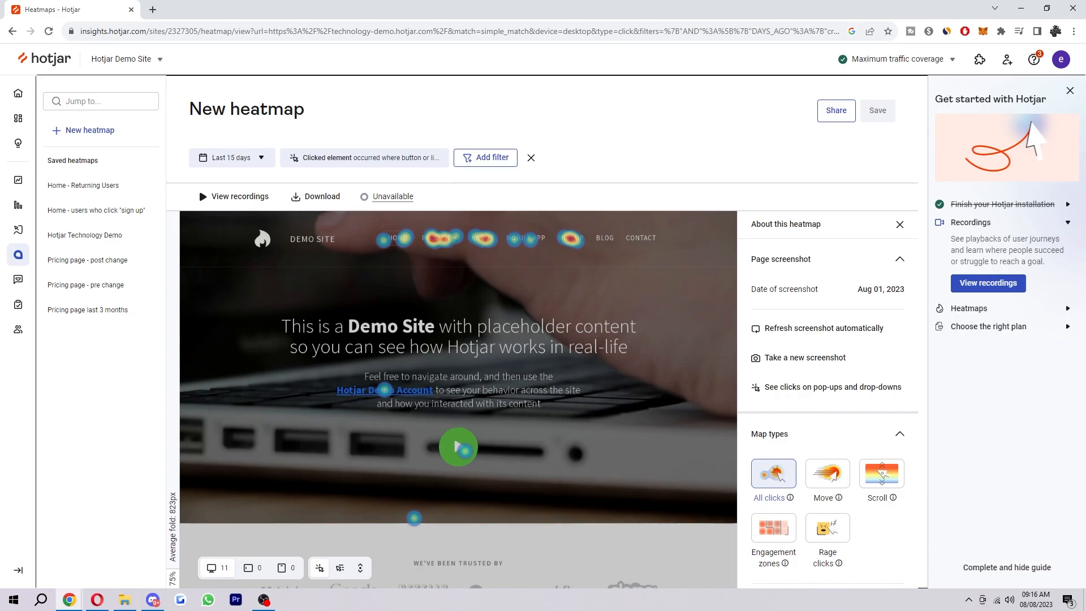
On the All clicks map, inspect the click counts of the navigation items and look over the page below.
{"action": "mouse_move", "coordinate": [620, 428]}
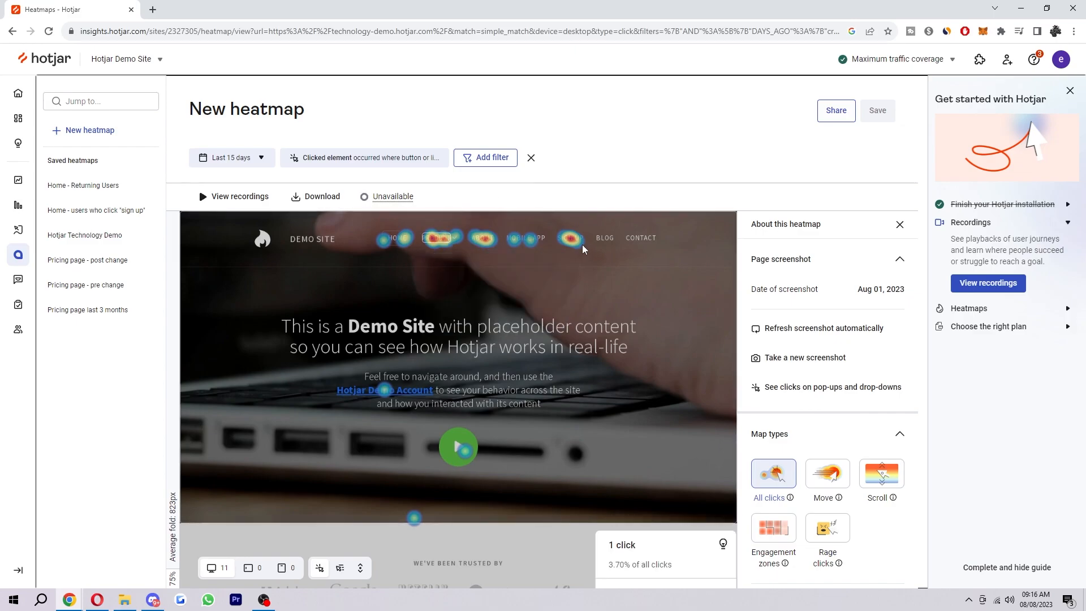
{"action": "mouse_move", "coordinate": [573, 242]}
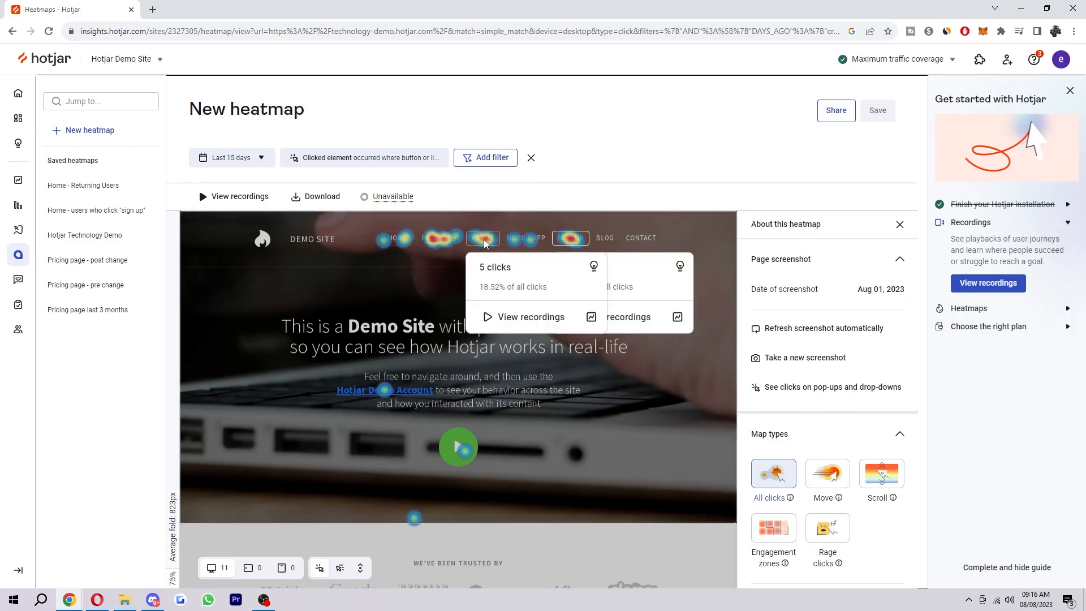
{"action": "mouse_move", "coordinate": [430, 239]}
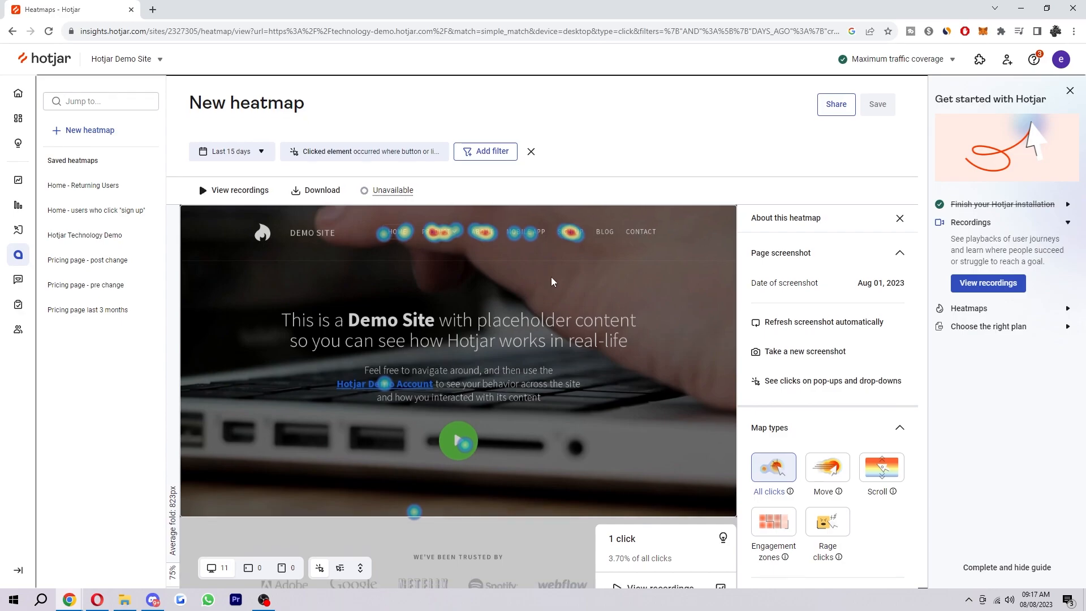
{"action": "scroll", "coordinate": [550, 276], "scroll_direction": "down", "scroll_amount": 5}
{"action": "scroll", "coordinate": [549, 281], "scroll_direction": "down", "scroll_amount": 4}
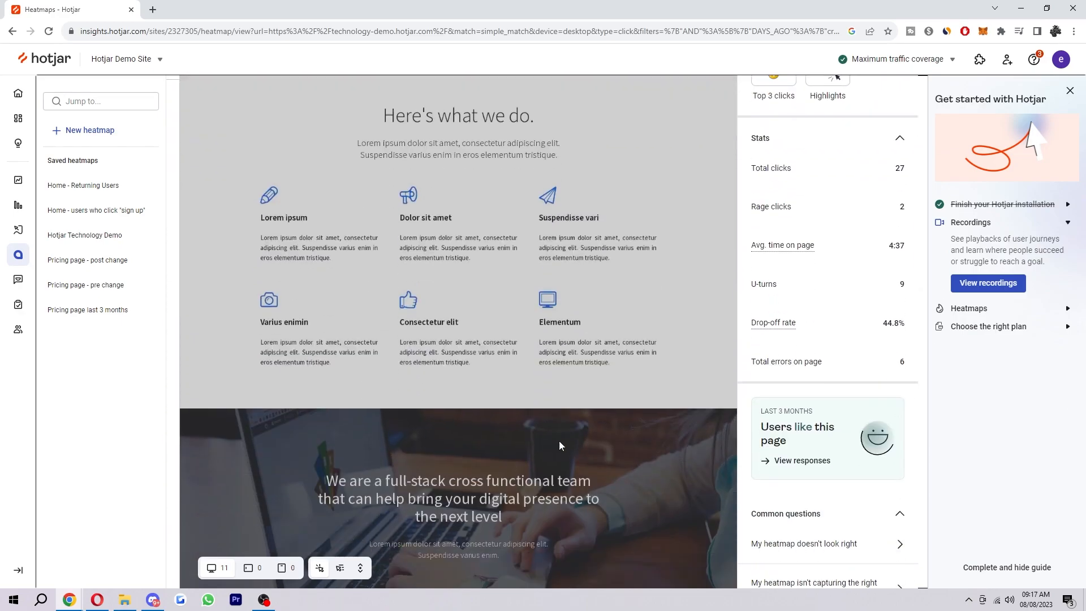
Change the heatmap to the Move map type and view the pointer movement around the page header.
{"action": "scroll", "coordinate": [558, 444], "scroll_direction": "up", "scroll_amount": 7}
{"action": "scroll", "coordinate": [763, 321], "scroll_direction": "up", "scroll_amount": 3}
{"action": "left_click", "coordinate": [827, 470]}
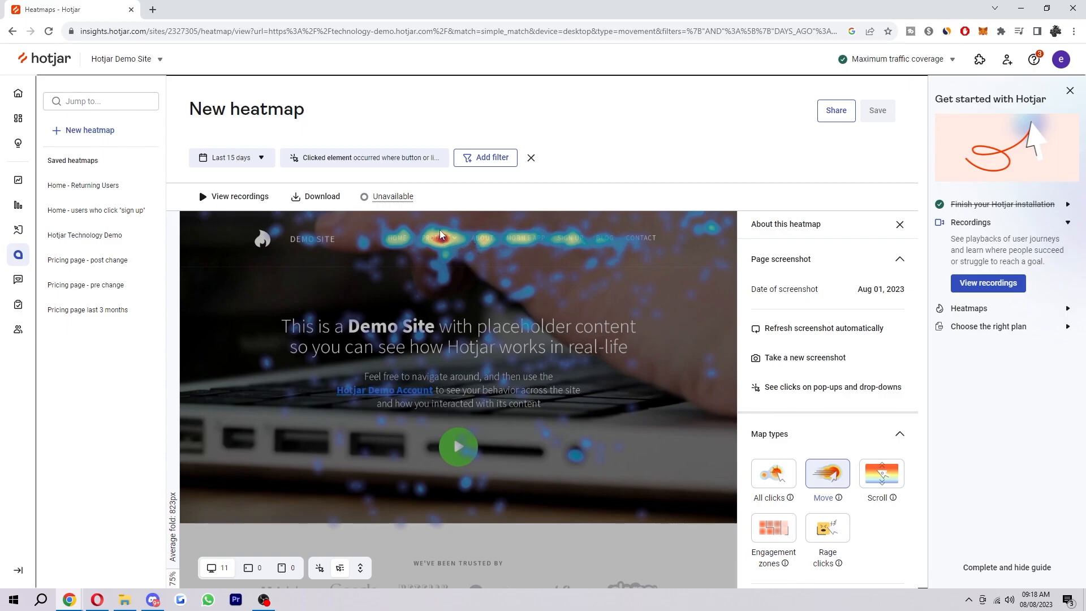
{"action": "scroll", "coordinate": [826, 452], "scroll_direction": "down", "scroll_amount": 2}
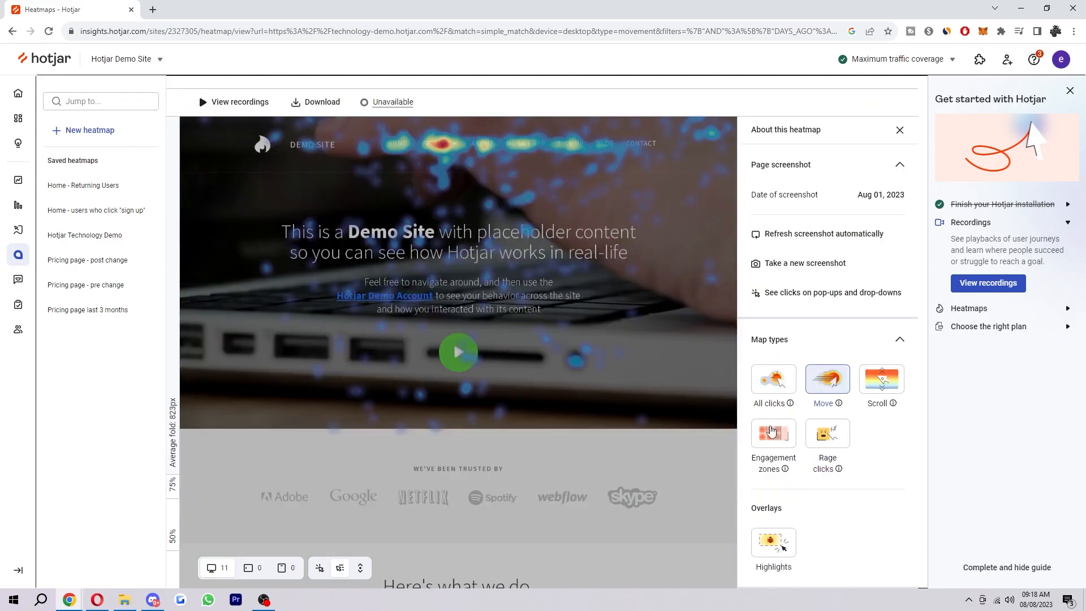
Show the Engagement zones map and check the engagement level at the Contact navigation item.
{"action": "left_click", "coordinate": [773, 432]}
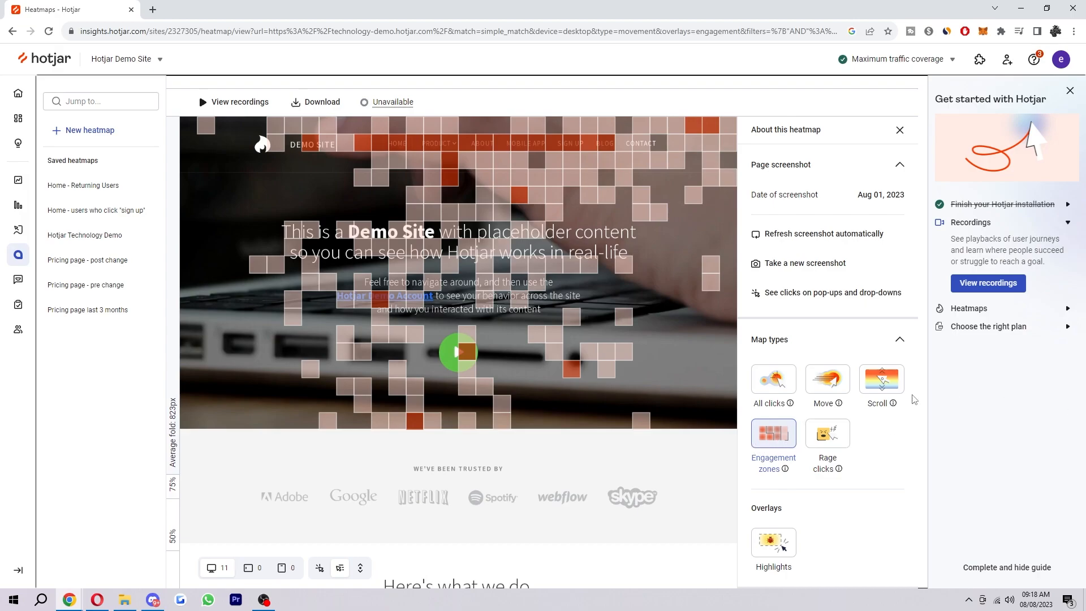
{"action": "scroll", "coordinate": [559, 243], "scroll_direction": "up", "scroll_amount": 2}
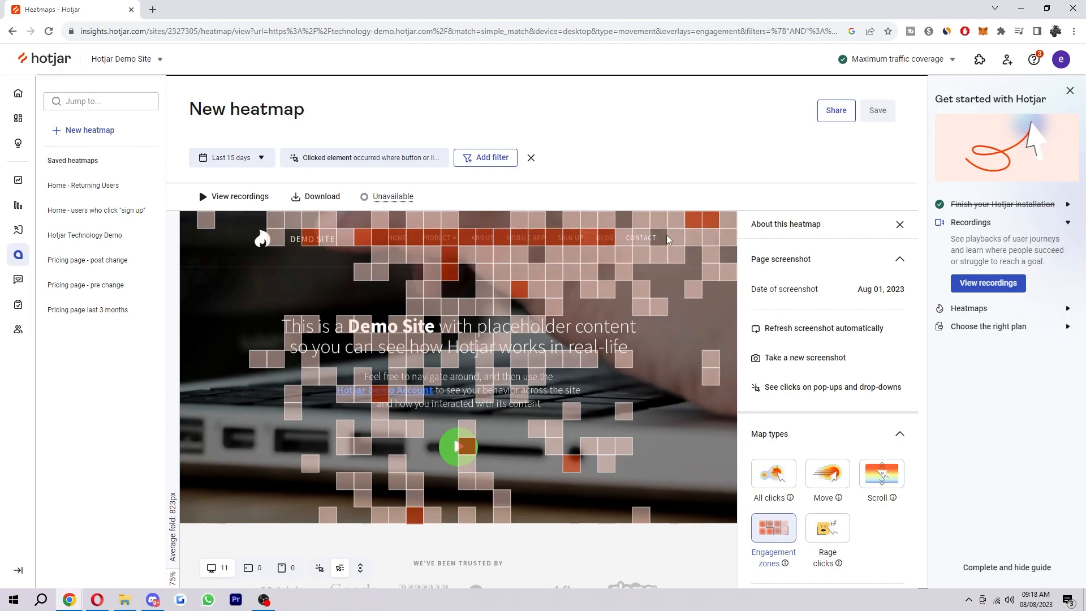
{"action": "mouse_move", "coordinate": [650, 240]}
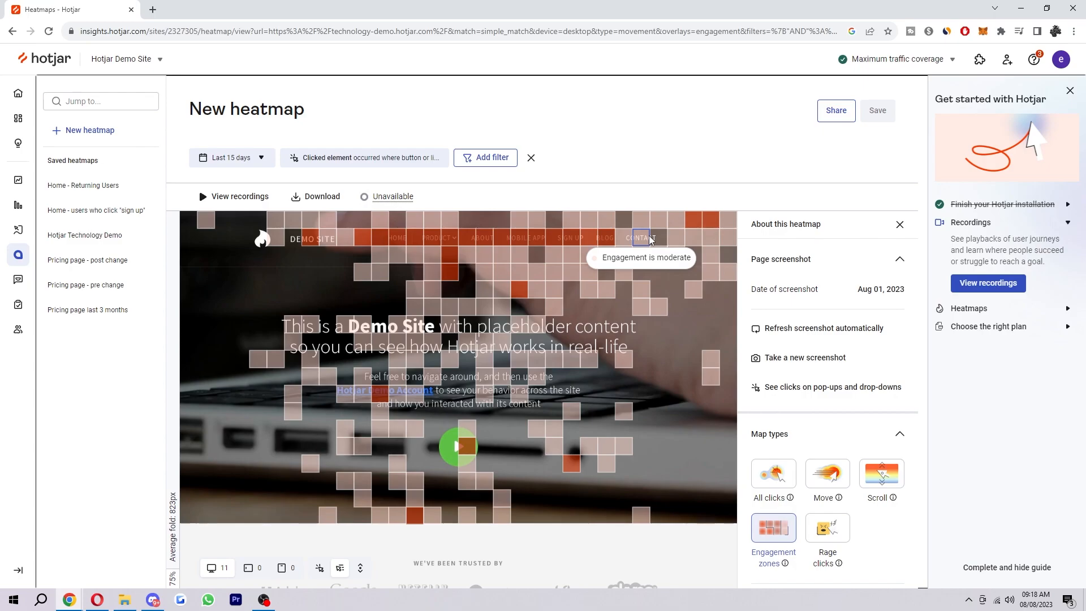
View the Rage clicks map and show the Top 3 clicks overlay on the All clicks map.
{"action": "left_click", "coordinate": [827, 527]}
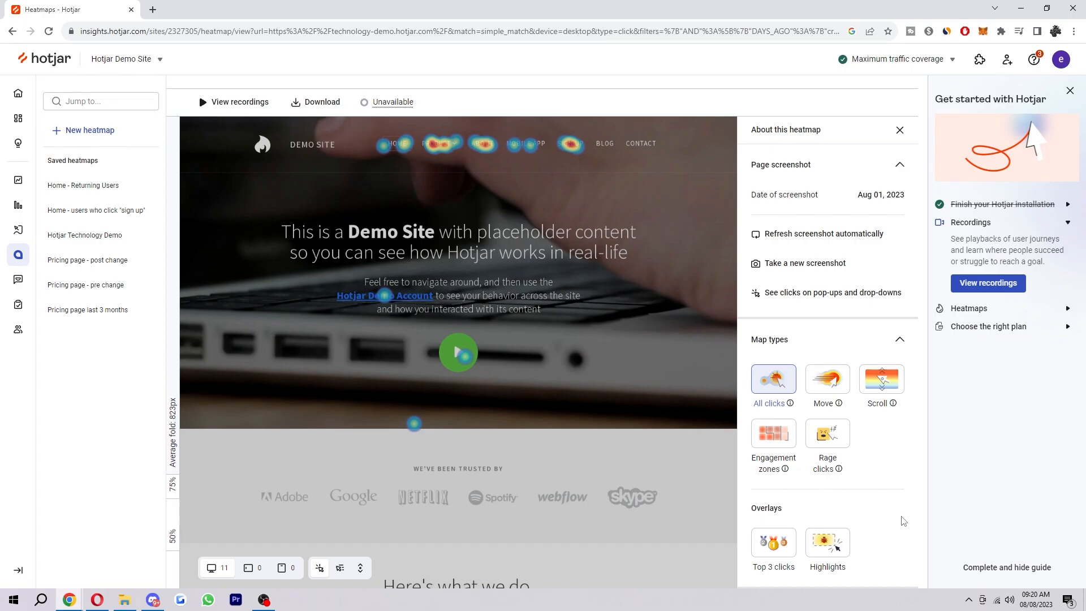
{"action": "left_click", "coordinate": [780, 546]}
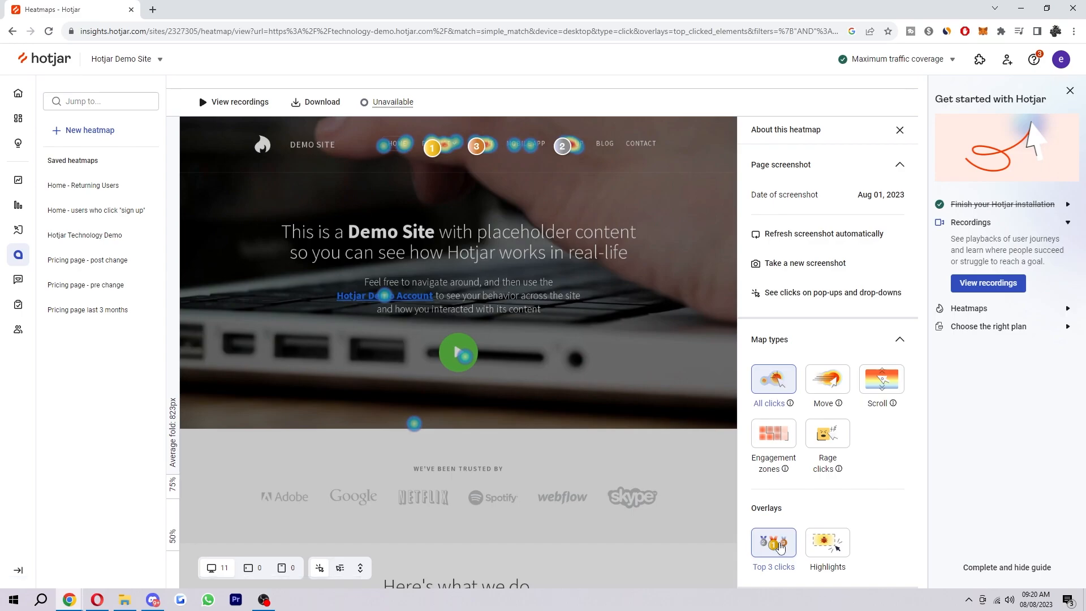
{"action": "left_click", "coordinate": [729, 507]}
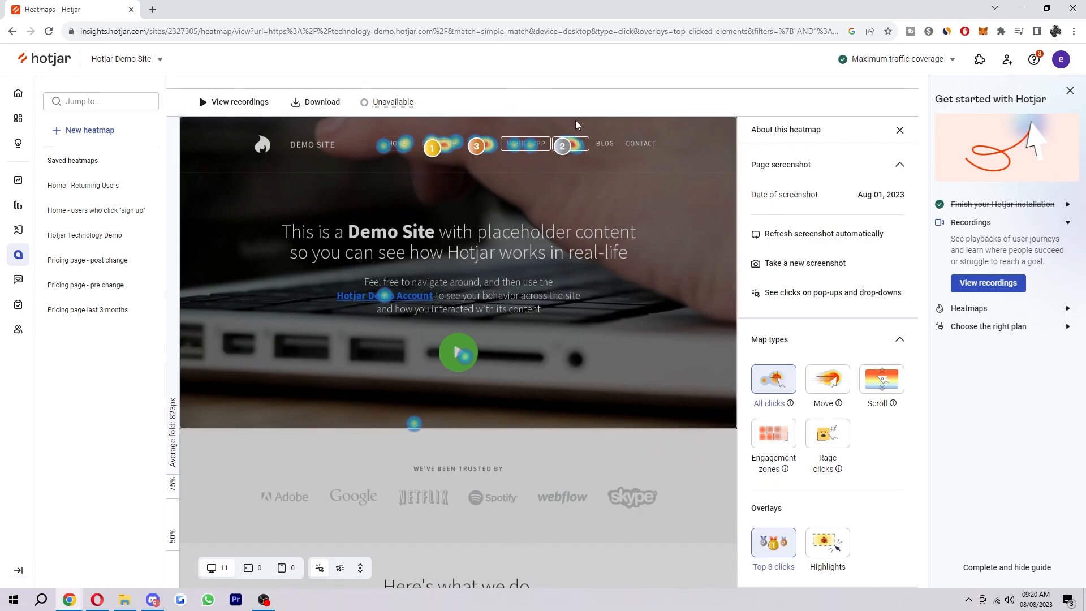
Enable the Highlights overlay and open the details of the highlight at the end of the page headline.
{"action": "left_click", "coordinate": [820, 532]}
{"action": "scroll", "coordinate": [783, 551], "scroll_direction": "down", "scroll_amount": 3}
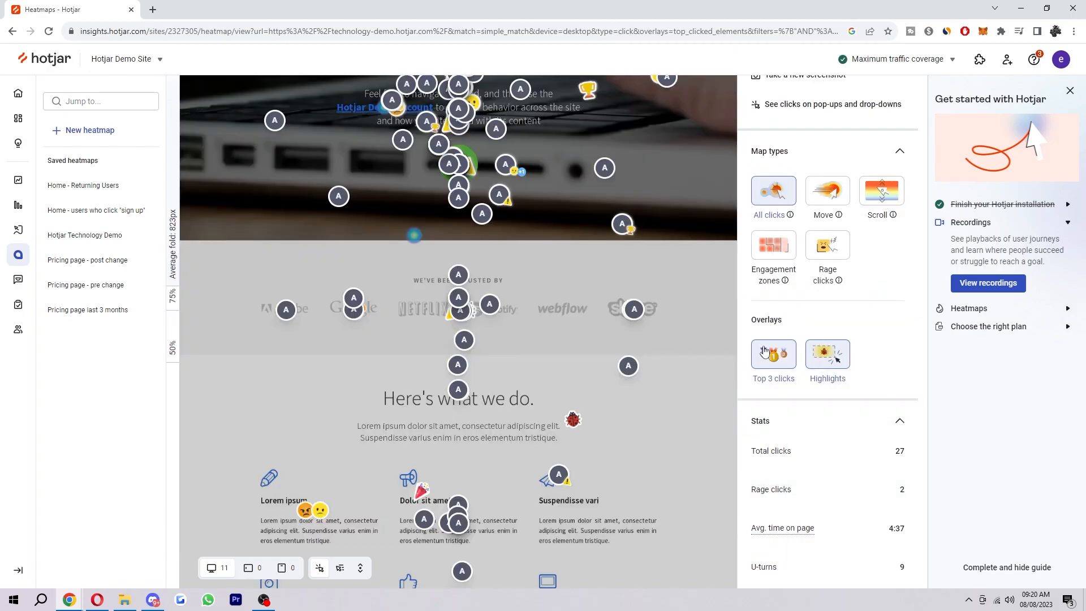
{"action": "scroll", "coordinate": [846, 370], "scroll_direction": "up", "scroll_amount": 3}
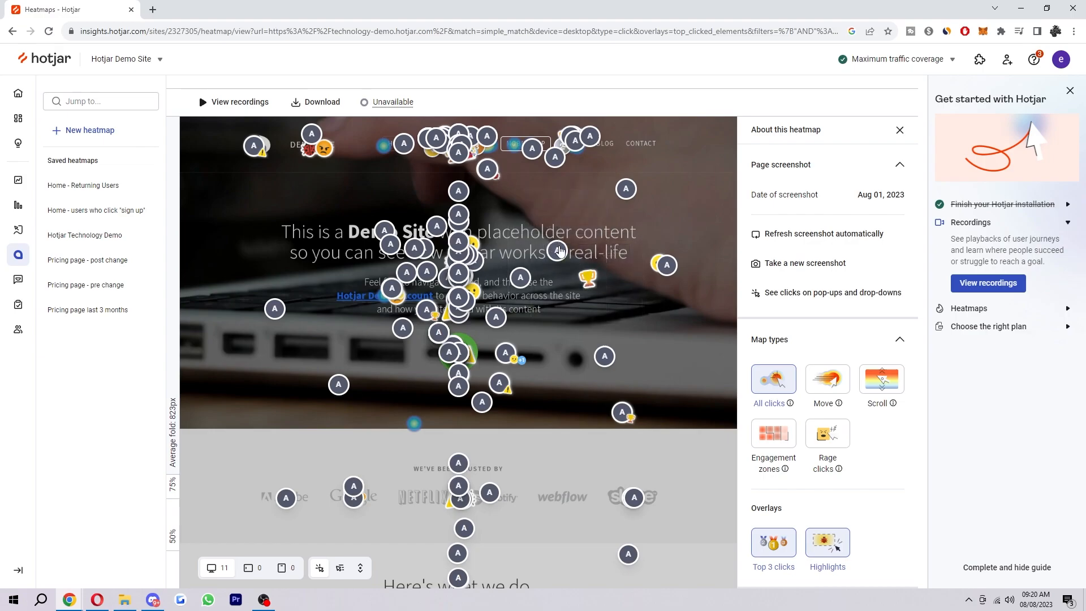
{"action": "left_click", "coordinate": [558, 251]}
{"action": "left_click", "coordinate": [531, 390]}
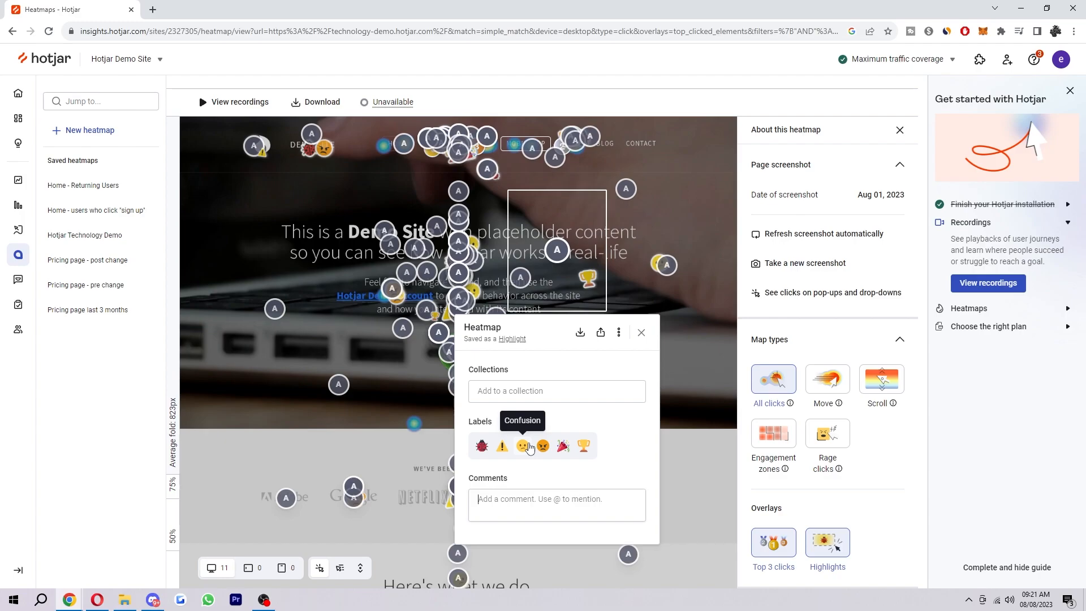
Turn off the Top 3 clicks and Highlights overlays and open the recordings for clicks on the Product navigation item.
{"action": "left_click", "coordinate": [774, 544]}
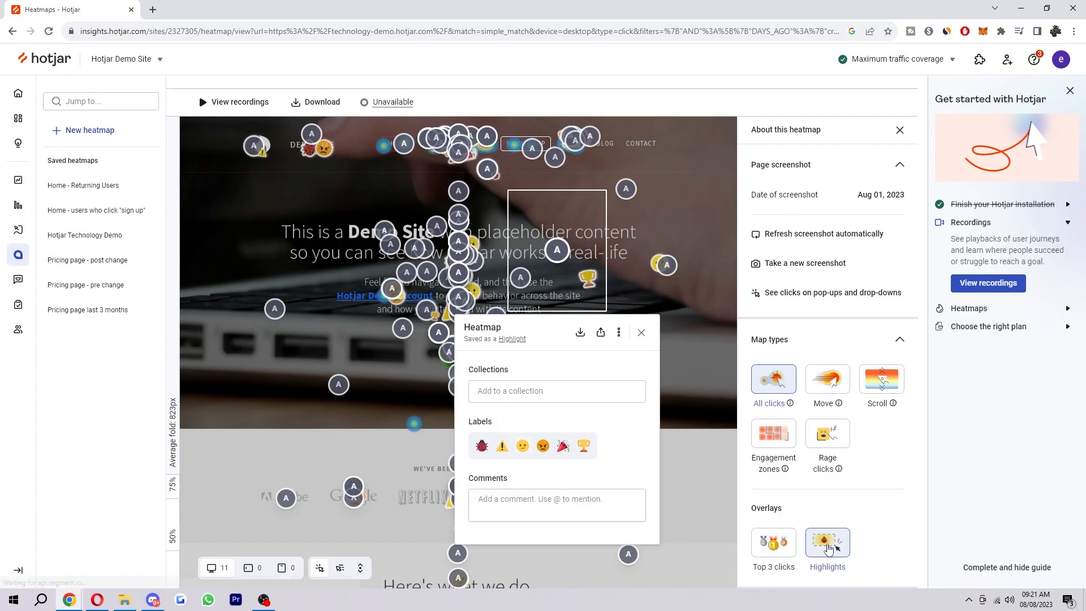
{"action": "left_click", "coordinate": [827, 544]}
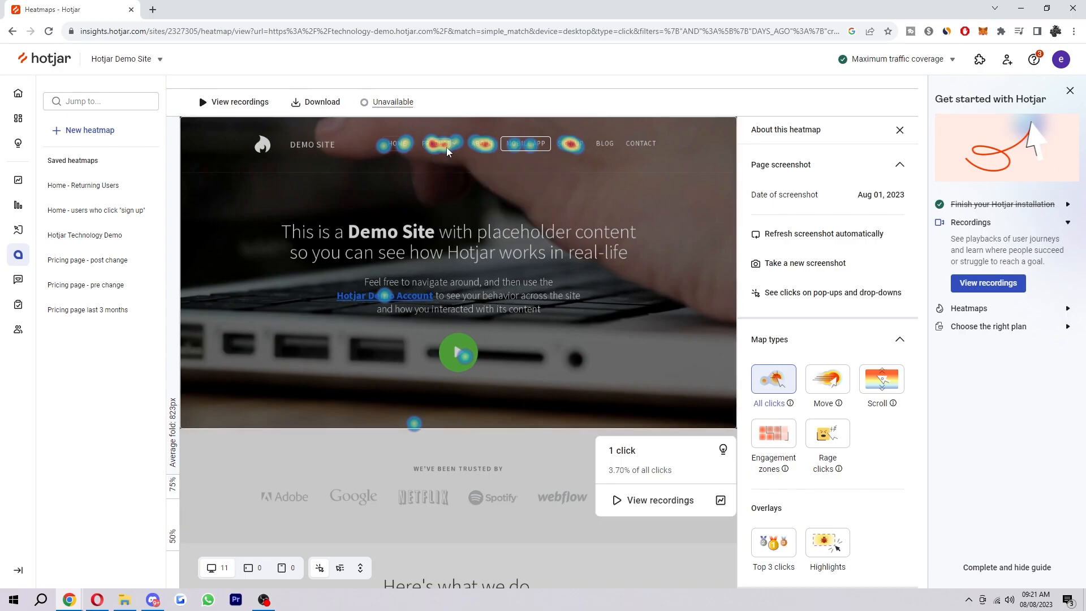
{"action": "mouse_move", "coordinate": [448, 149]}
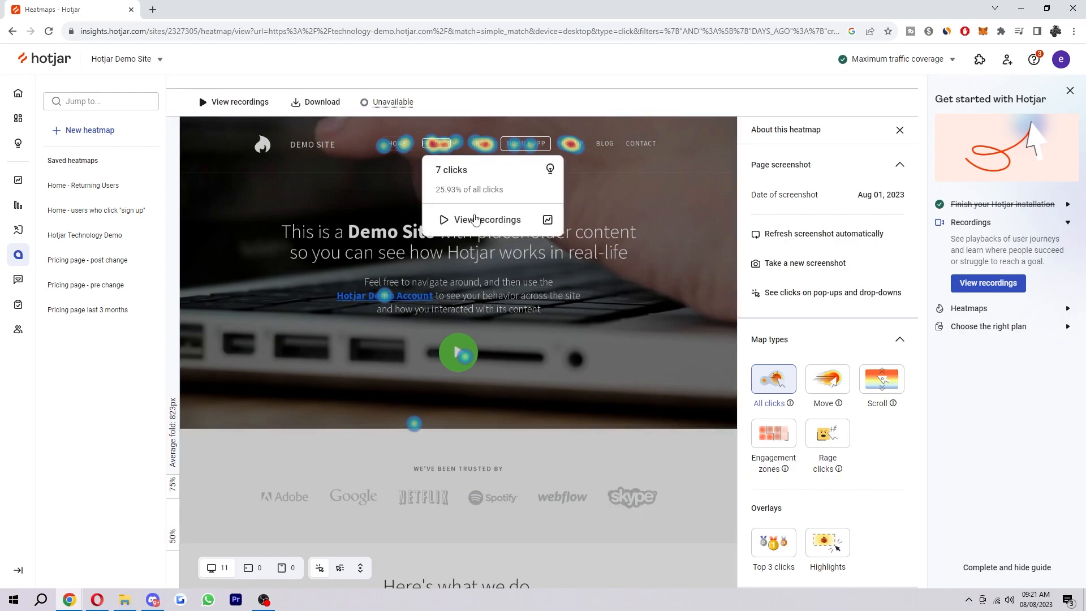
{"action": "left_click", "coordinate": [478, 219]}
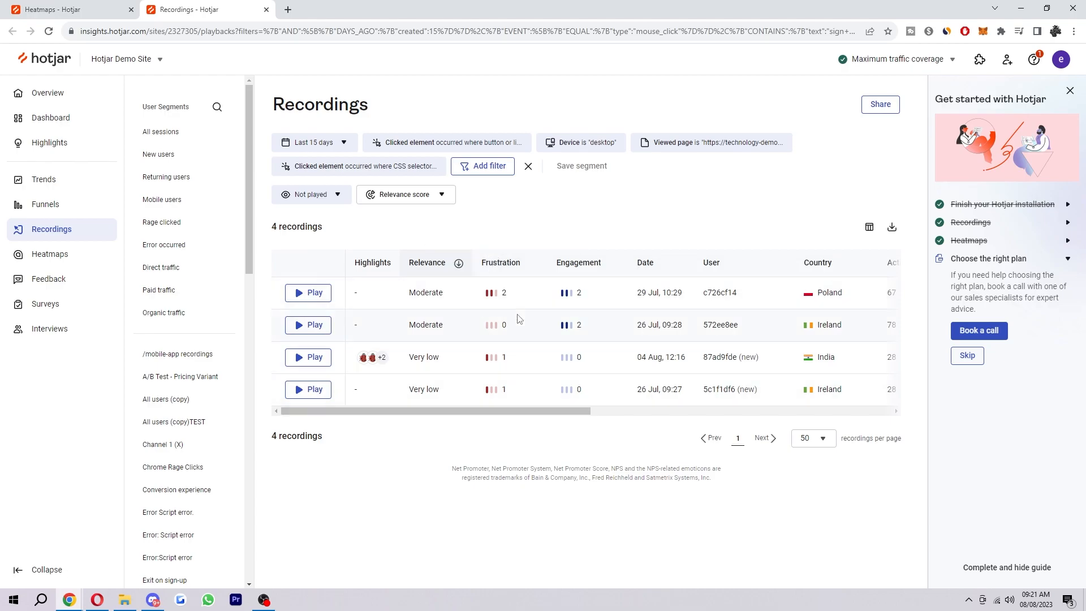
Review all columns of the filtered recordings list and play the first recording, from Poland.
{"action": "scroll", "coordinate": [588, 345], "scroll_direction": "right", "scroll_amount": 5}
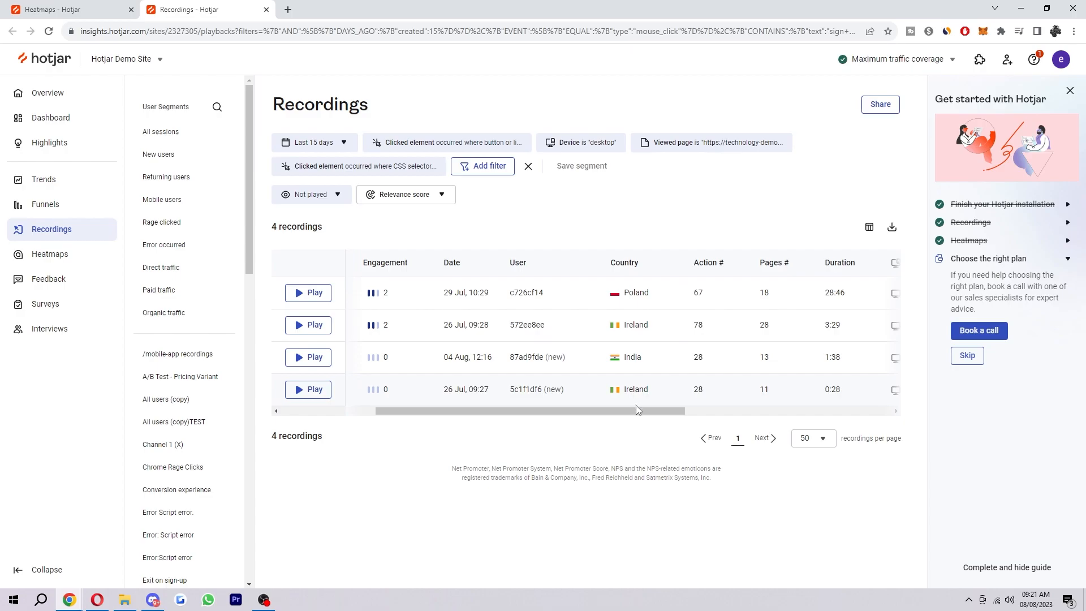
{"action": "left_click_drag", "start_coordinate": [639, 407], "coordinate": [698, 411]}
{"action": "left_click", "coordinate": [558, 443]}
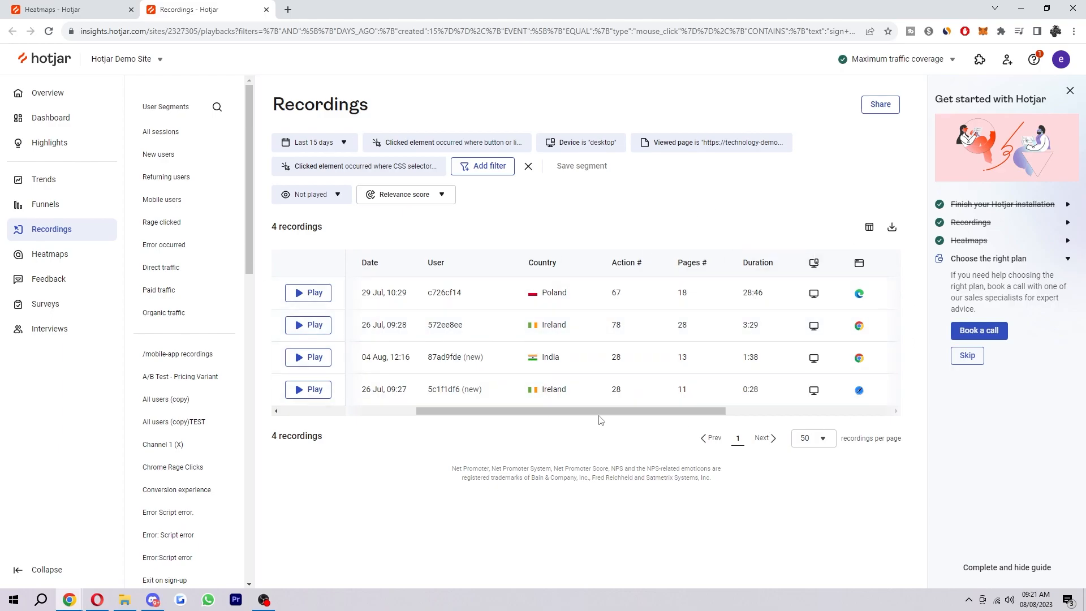
{"action": "left_click_drag", "start_coordinate": [599, 413], "coordinate": [360, 354]}
{"action": "left_click", "coordinate": [310, 293]}
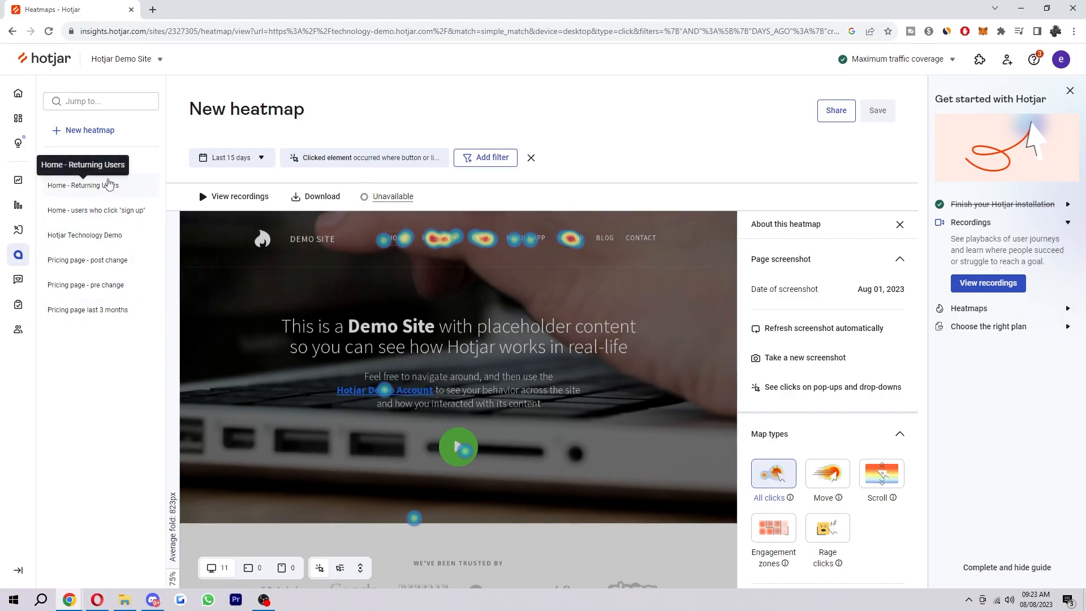
Open the saved heatmap "Home - Returning Users" and view its click data.
{"action": "left_click", "coordinate": [109, 185]}
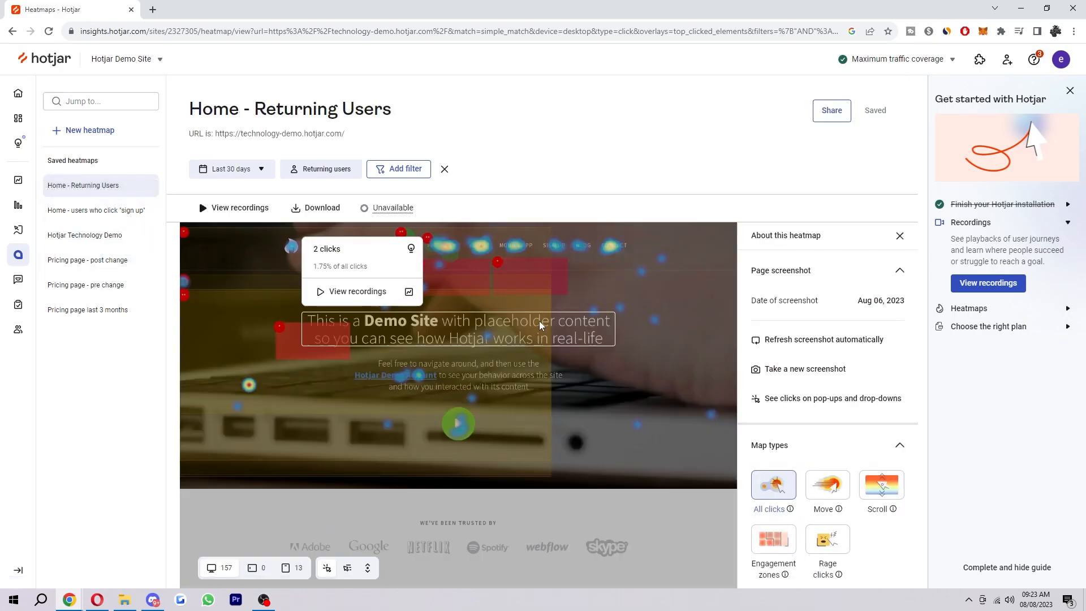
{"action": "scroll", "coordinate": [637, 390], "scroll_direction": "down", "scroll_amount": 2}
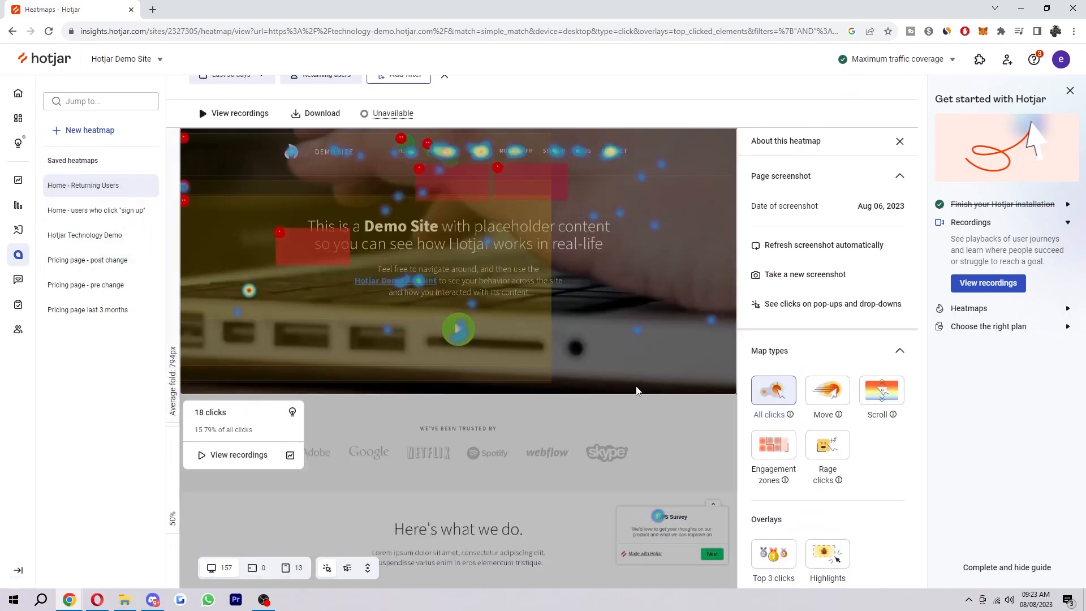
Review the heatmap's Stats section, from total clicks and rage clicks to total errors on the page.
{"action": "scroll", "coordinate": [636, 349], "scroll_direction": "down", "scroll_amount": 3}
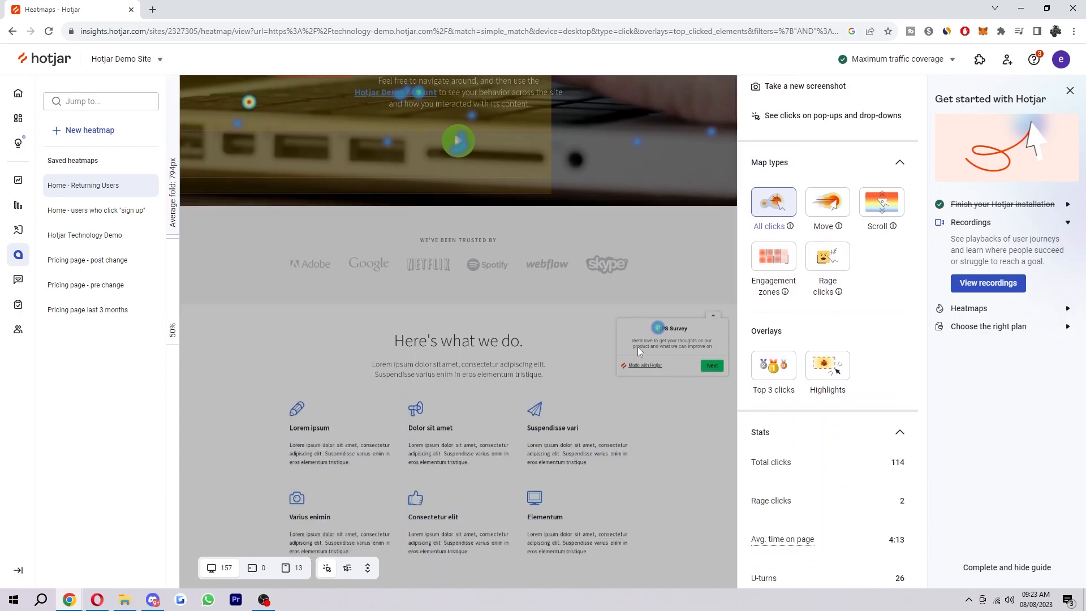
{"action": "scroll", "coordinate": [605, 306], "scroll_direction": "up", "scroll_amount": 3}
{"action": "scroll", "coordinate": [837, 396], "scroll_direction": "down", "scroll_amount": 2}
{"action": "scroll", "coordinate": [792, 470], "scroll_direction": "down", "scroll_amount": 2}
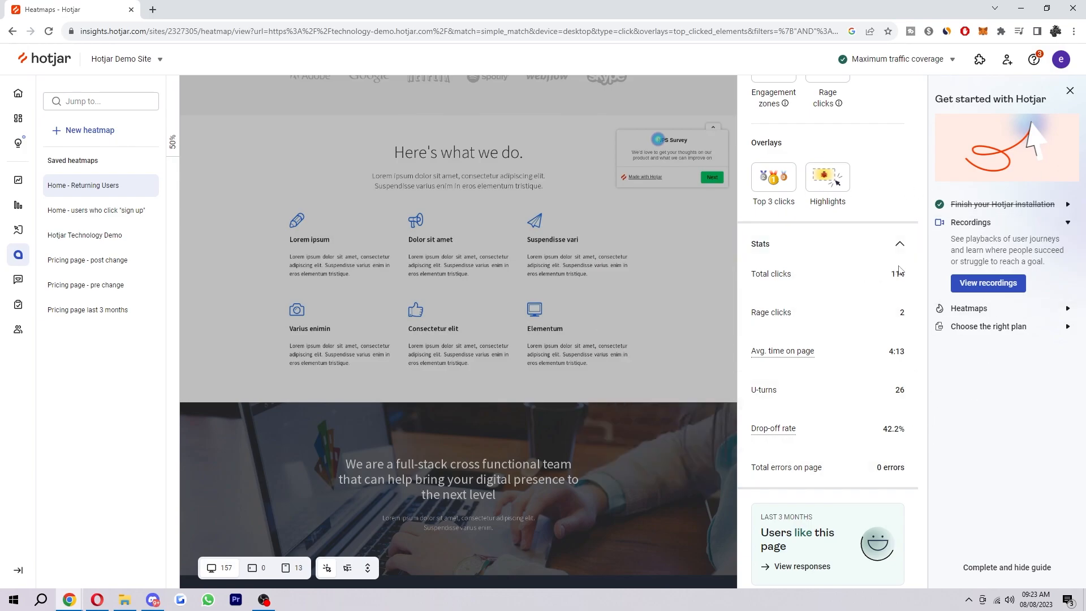
{"action": "mouse_move", "coordinate": [903, 314]}
{"action": "mouse_move", "coordinate": [786, 481]}
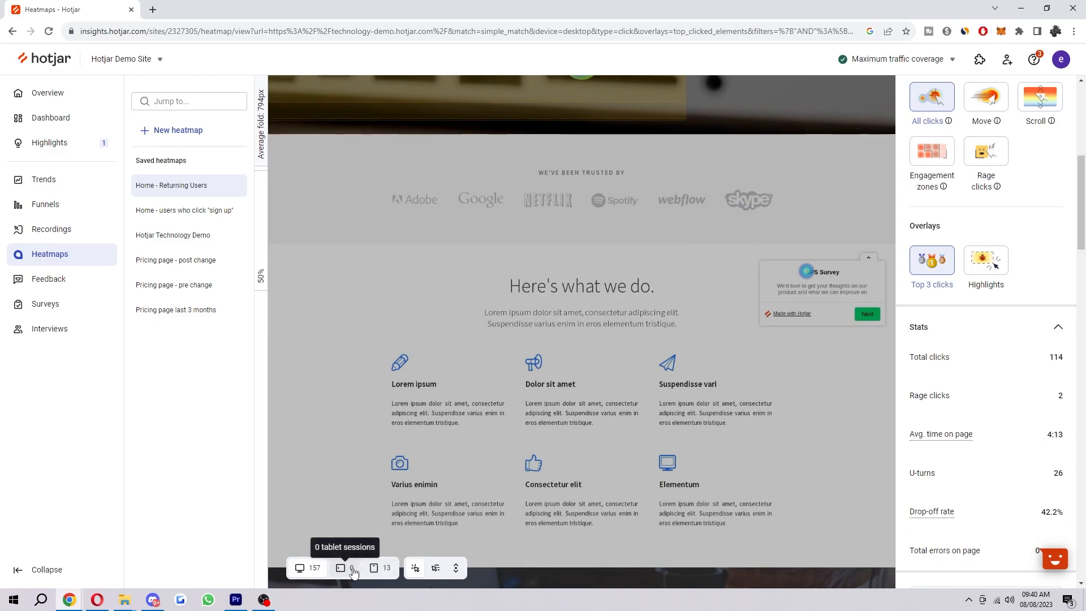
Switch the heatmap to phone sessions and examine the scroll map down the length of the page.
{"action": "left_click", "coordinate": [379, 567]}
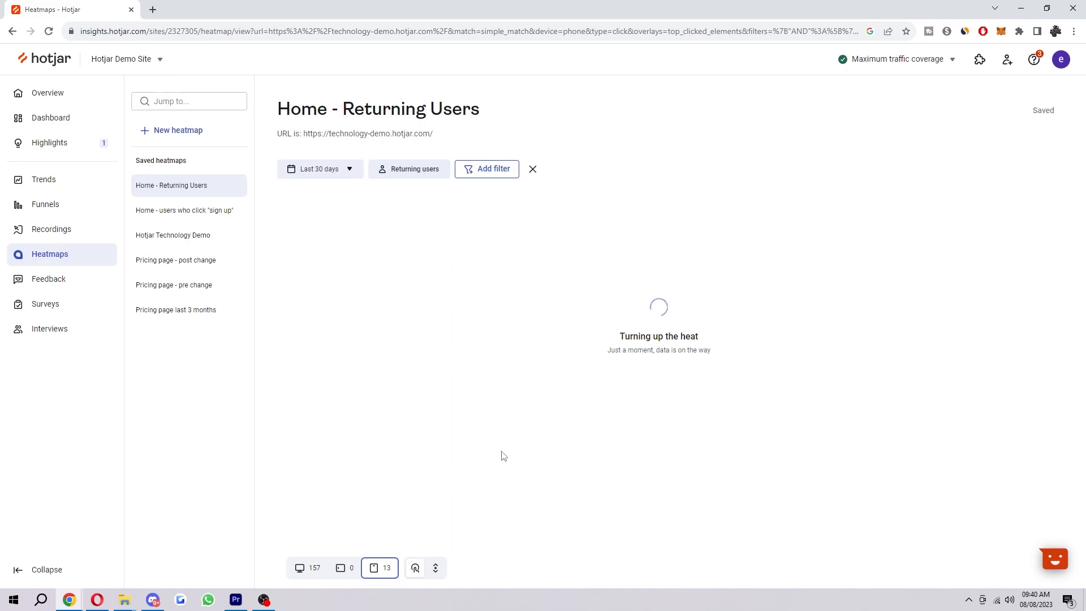
{"action": "scroll", "coordinate": [722, 298], "scroll_direction": "down", "scroll_amount": 2}
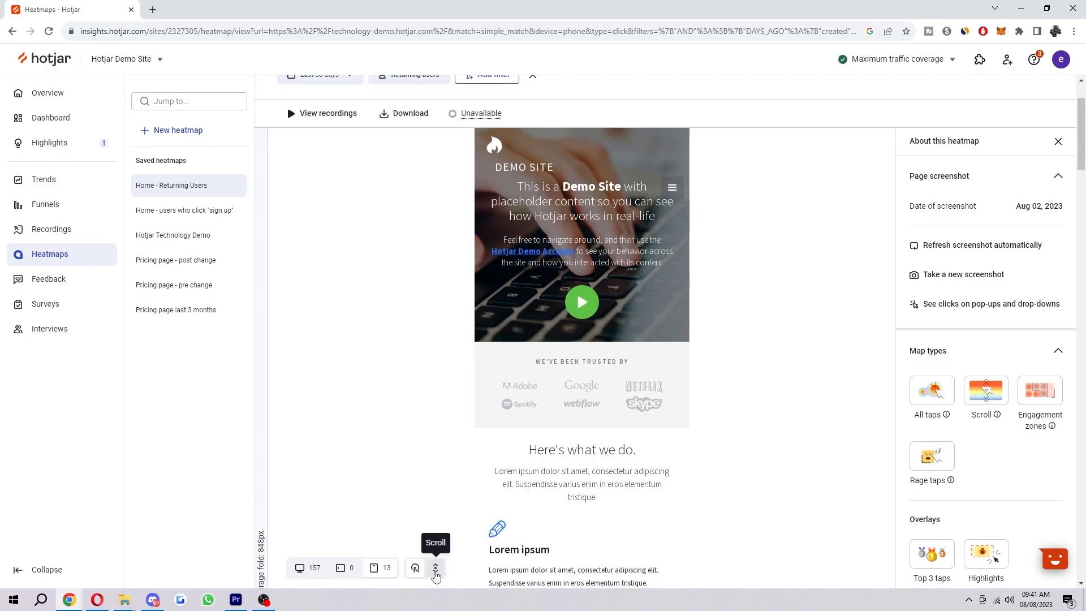
{"action": "left_click", "coordinate": [435, 568]}
{"action": "scroll", "coordinate": [593, 277], "scroll_direction": "down", "scroll_amount": 8}
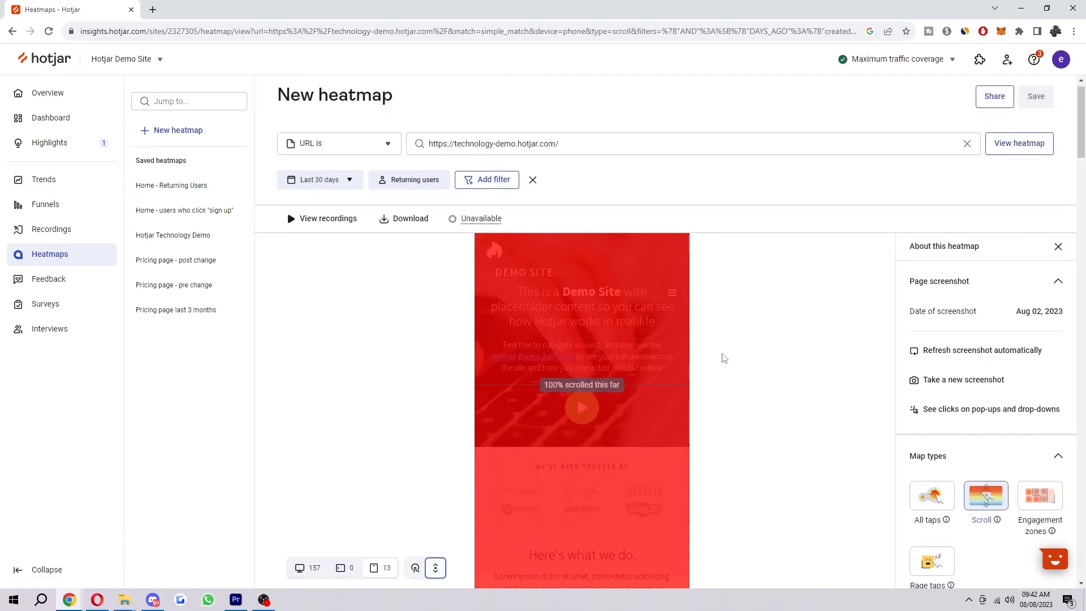
{"action": "scroll", "coordinate": [657, 322], "scroll_direction": "down", "scroll_amount": 10}
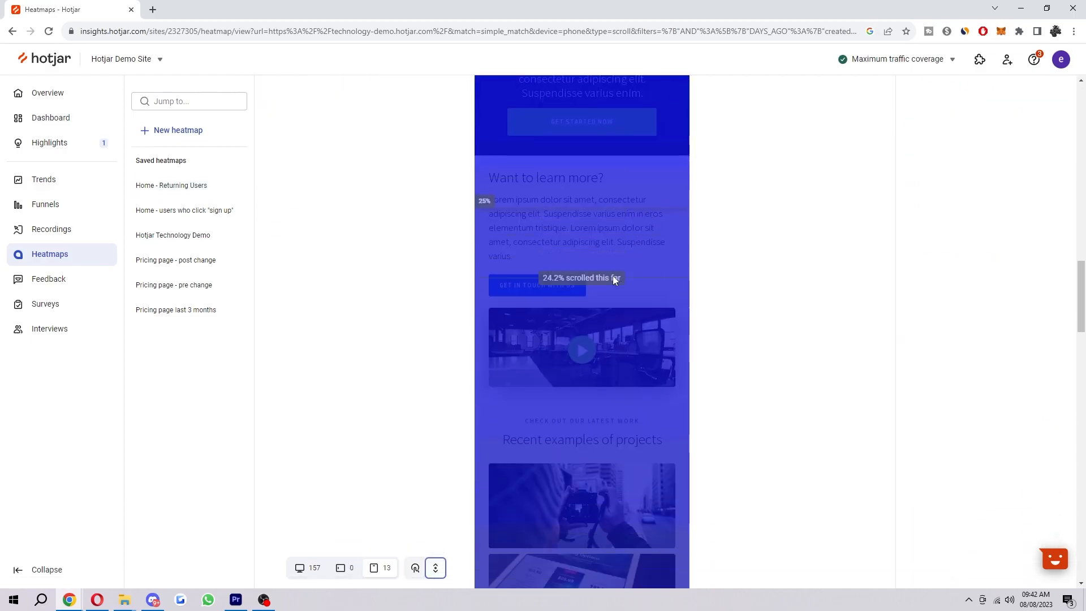
{"action": "scroll", "coordinate": [672, 294], "scroll_direction": "down", "scroll_amount": 5}
Switch the phone heatmap to the tap map and inspect the two tap hotspots in the page's hero section.
{"action": "left_click", "coordinate": [415, 568]}
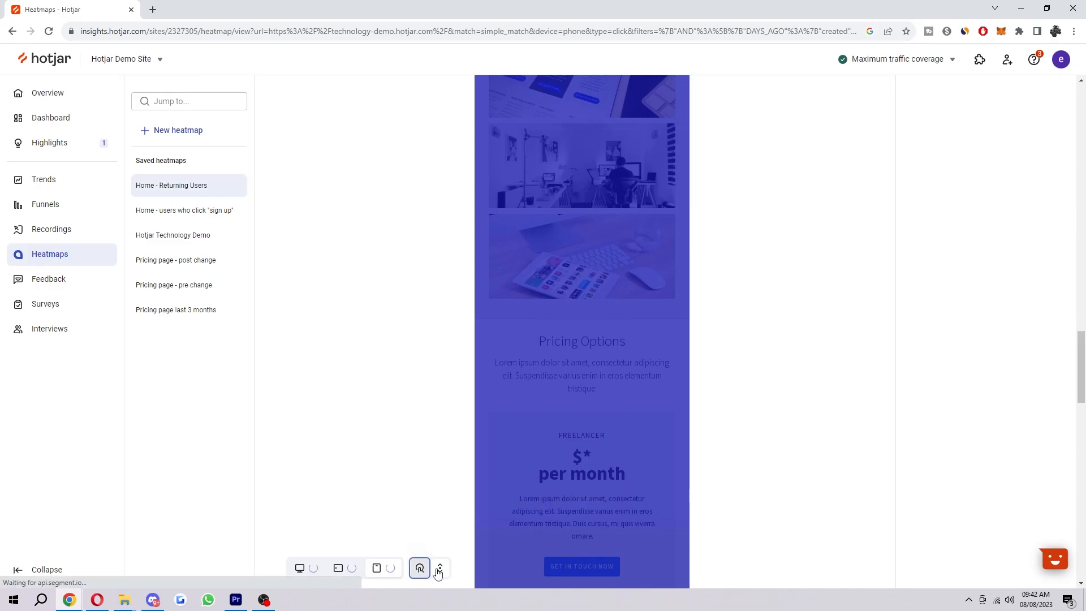
{"action": "scroll", "coordinate": [695, 435], "scroll_direction": "down", "scroll_amount": 6}
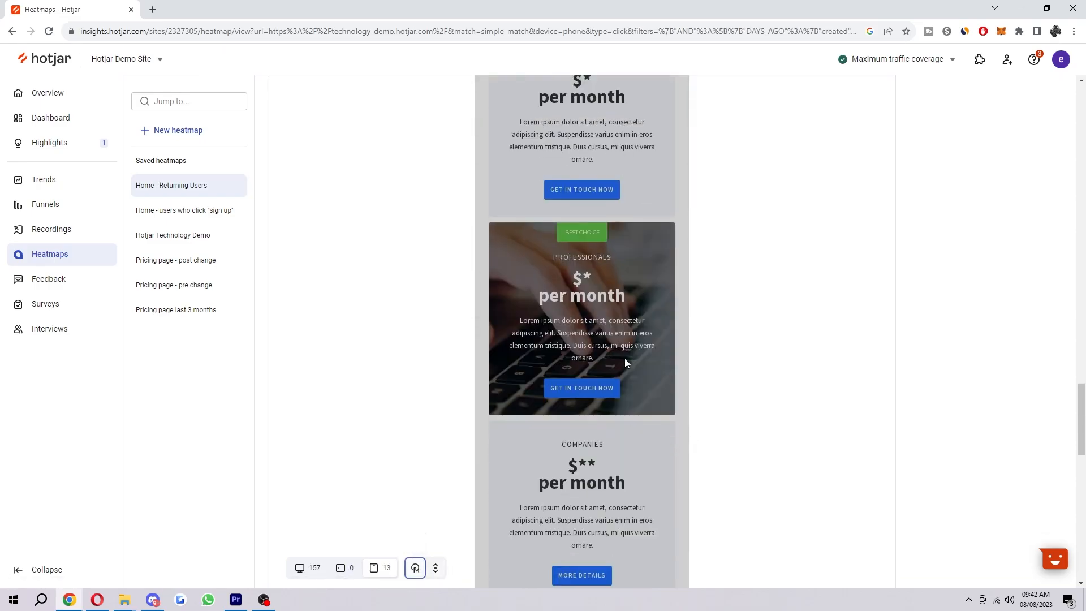
{"action": "scroll", "coordinate": [625, 360], "scroll_direction": "up", "scroll_amount": 20}
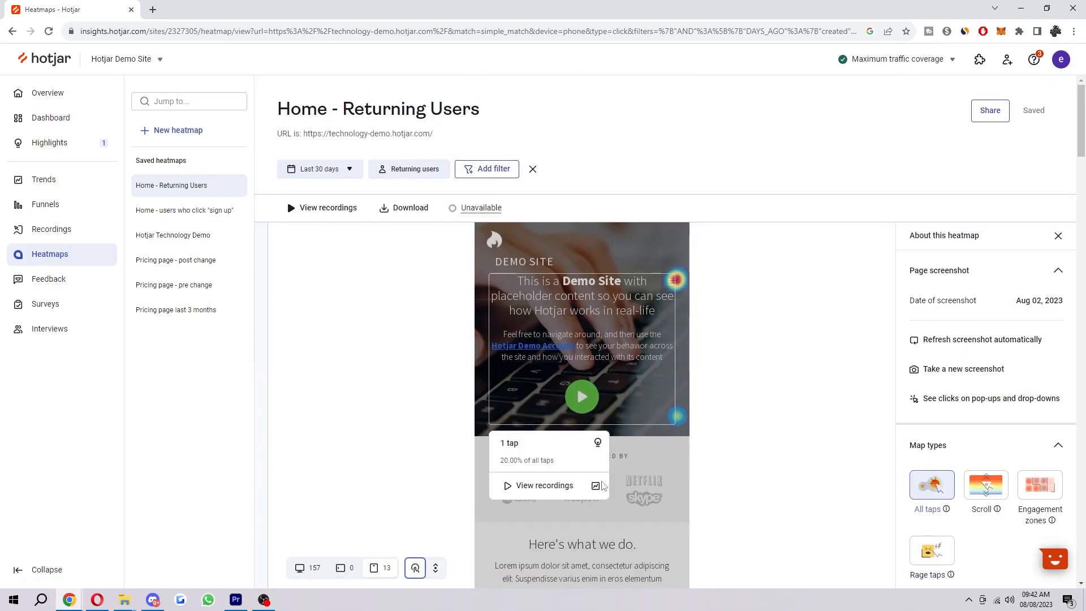
{"action": "mouse_move", "coordinate": [682, 282]}
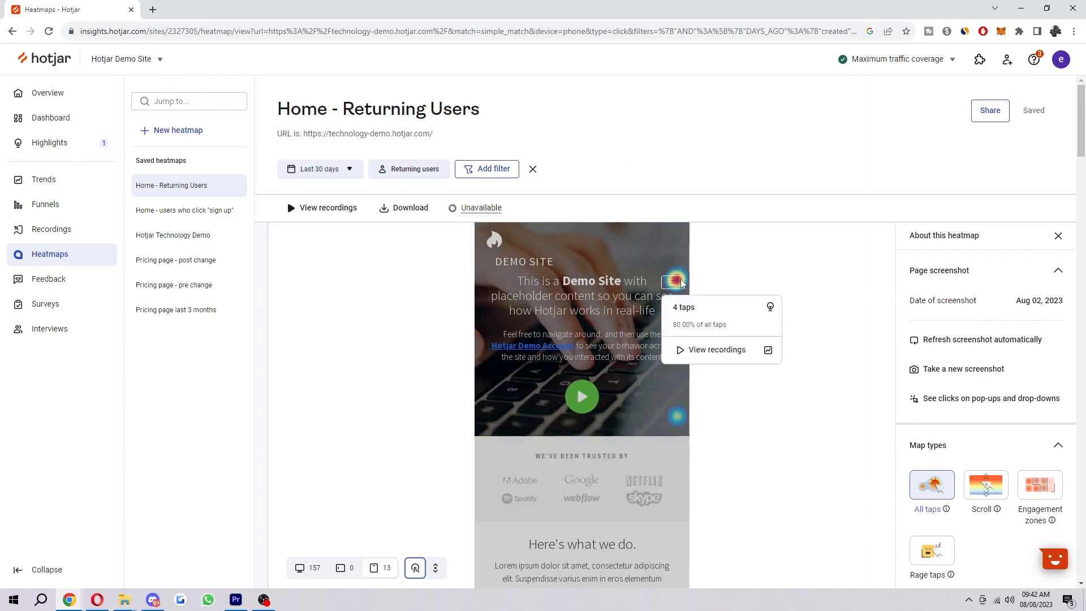
{"action": "mouse_move", "coordinate": [678, 419]}
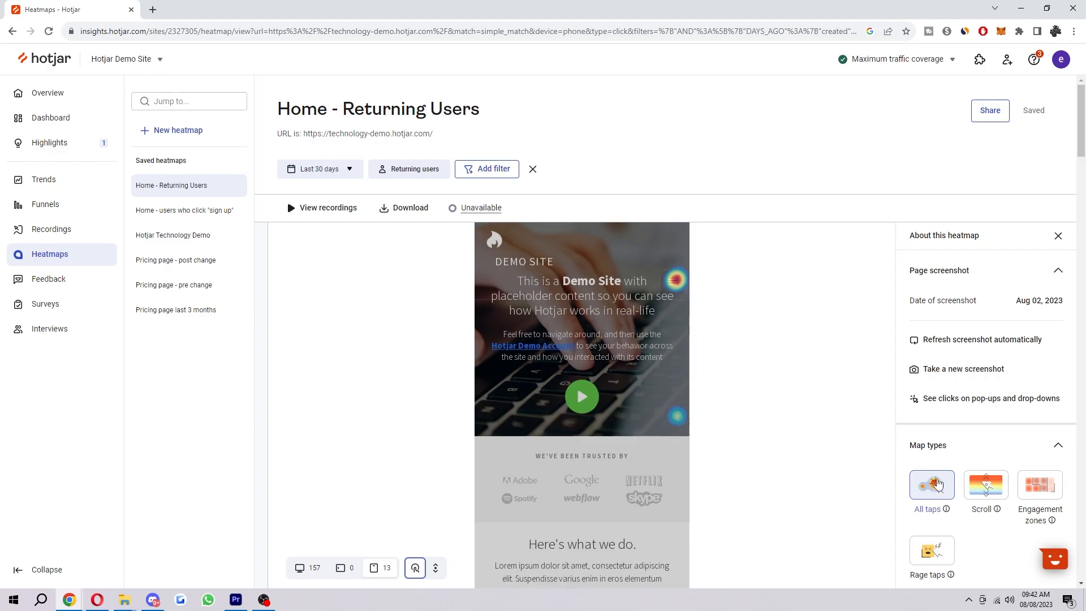
Toggle the All taps map and review the phone heatmap's stats.
{"action": "left_click", "coordinate": [935, 487]}
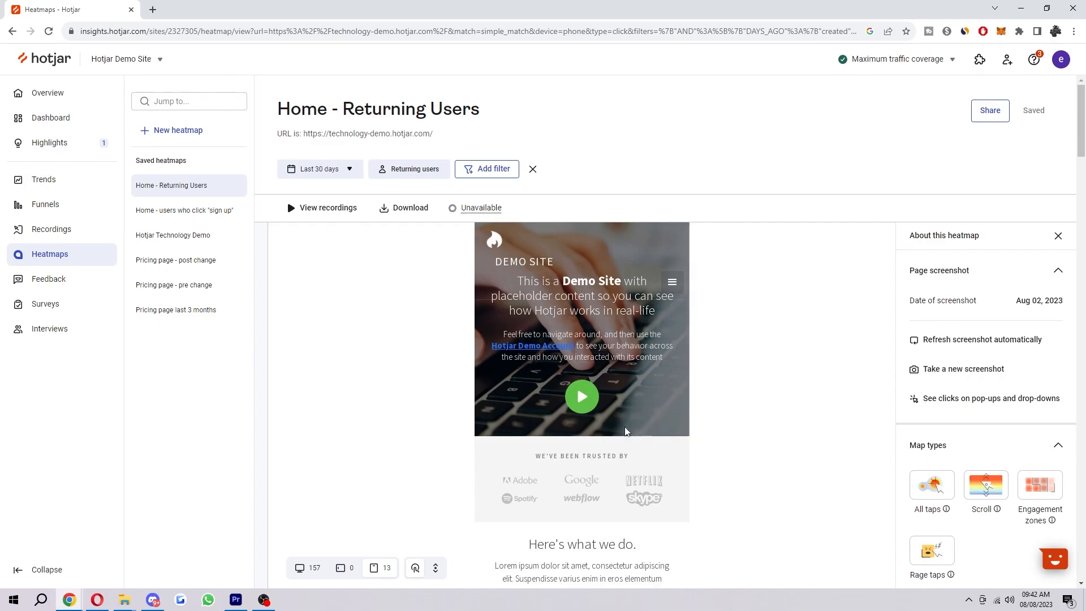
{"action": "scroll", "coordinate": [627, 432], "scroll_direction": "down", "scroll_amount": 8}
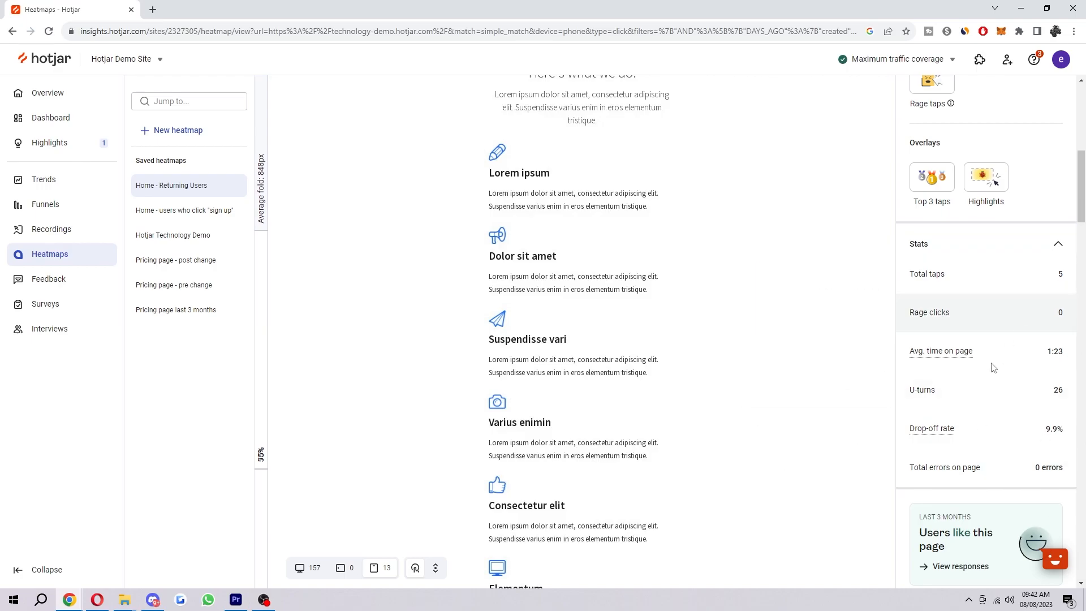
{"action": "scroll", "coordinate": [715, 342], "scroll_direction": "up", "scroll_amount": 8}
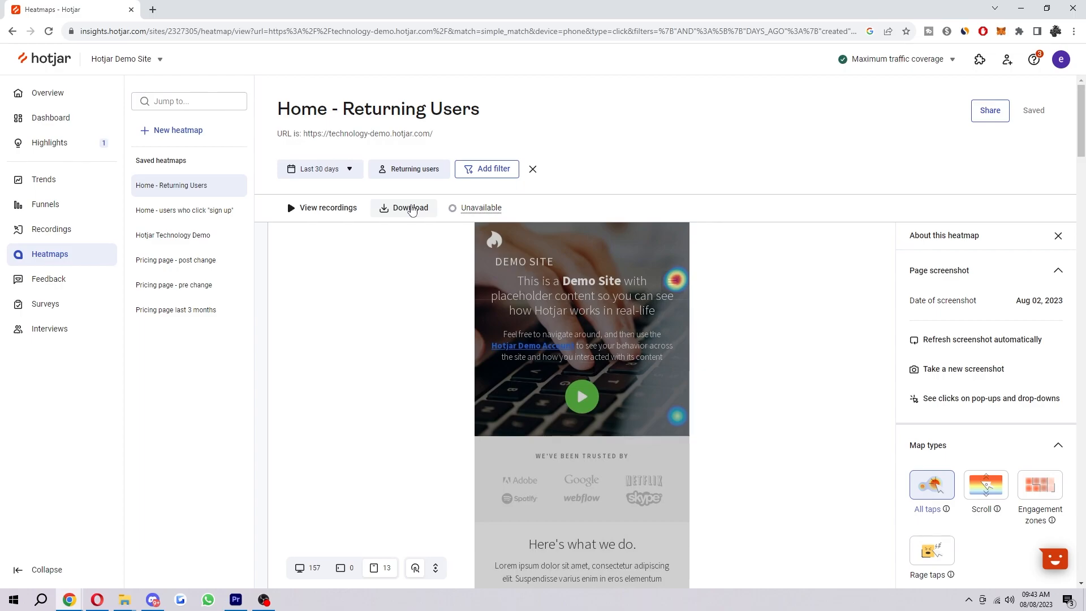
Check the heatmap's available download formats and date range options.
{"action": "left_click", "coordinate": [411, 209]}
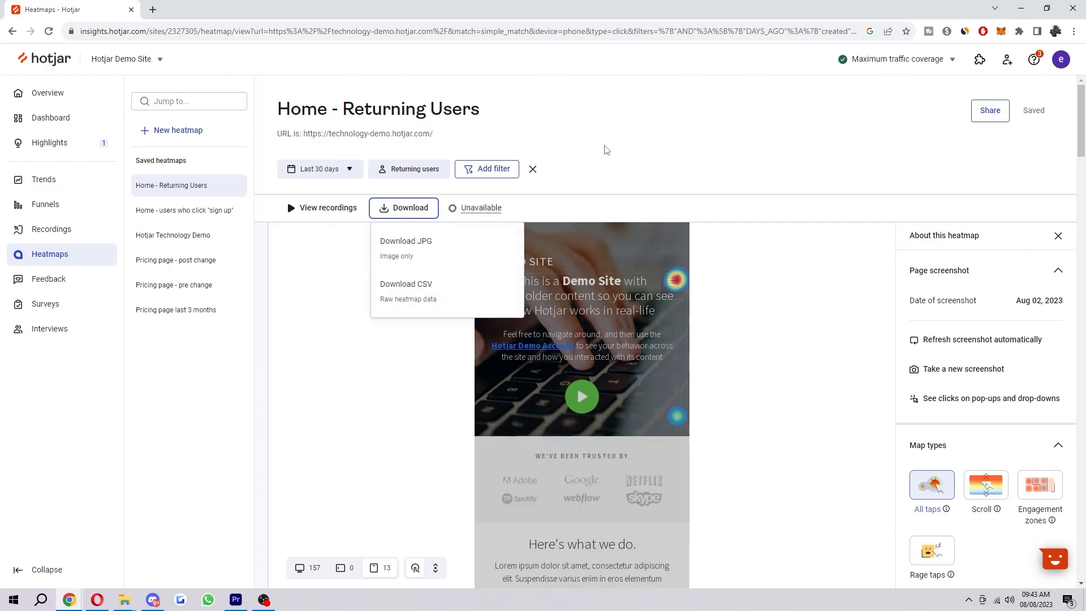
{"action": "left_click", "coordinate": [606, 149]}
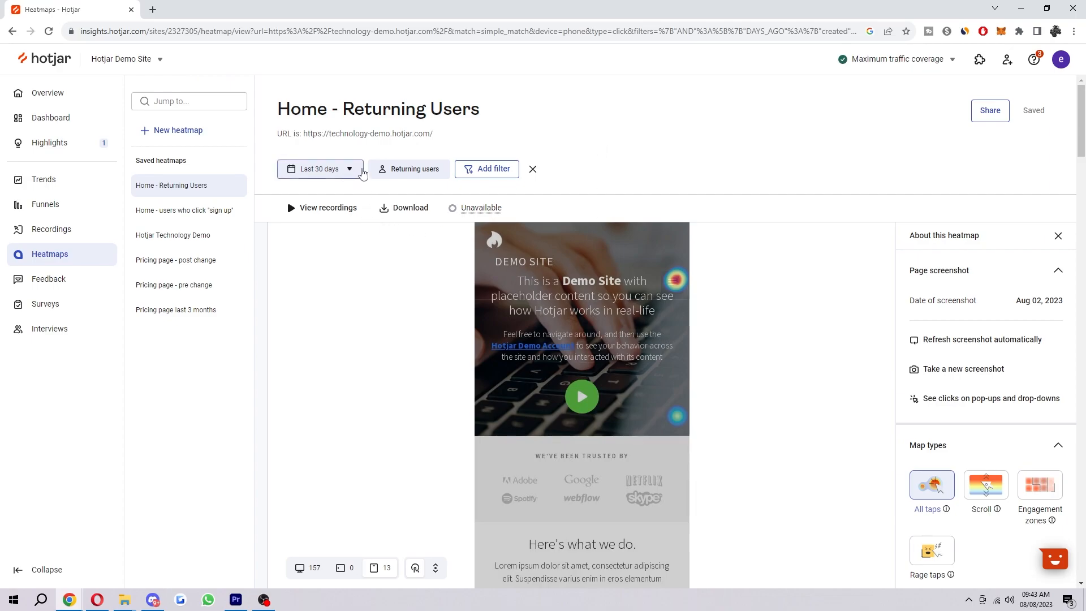
{"action": "left_click", "coordinate": [349, 169]}
{"action": "left_click", "coordinate": [338, 168]}
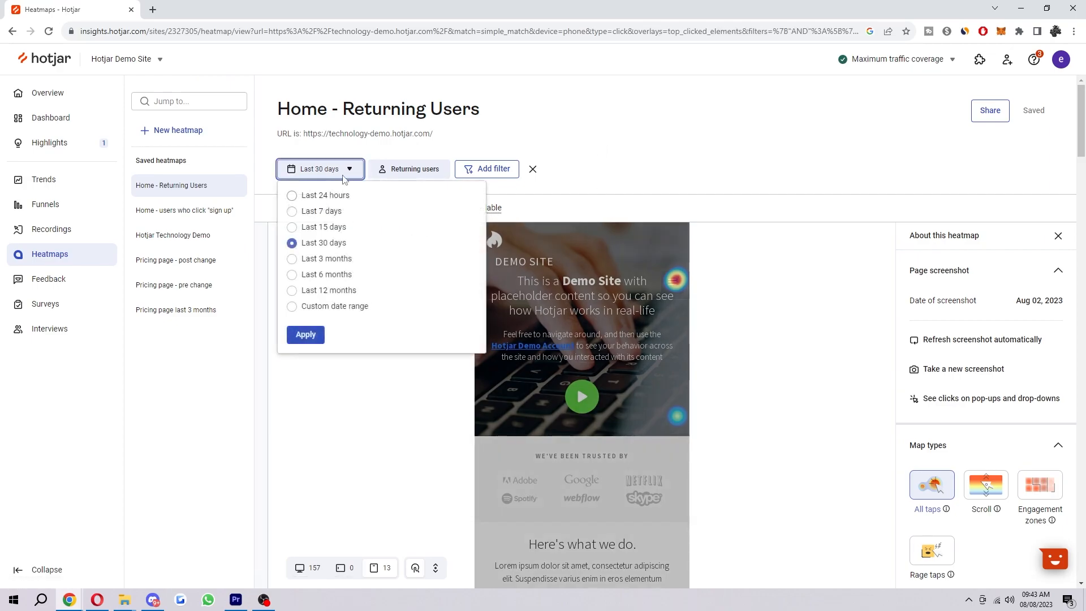
Change the heatmap's user filter to New users and apply it.
{"action": "left_click", "coordinate": [405, 176]}
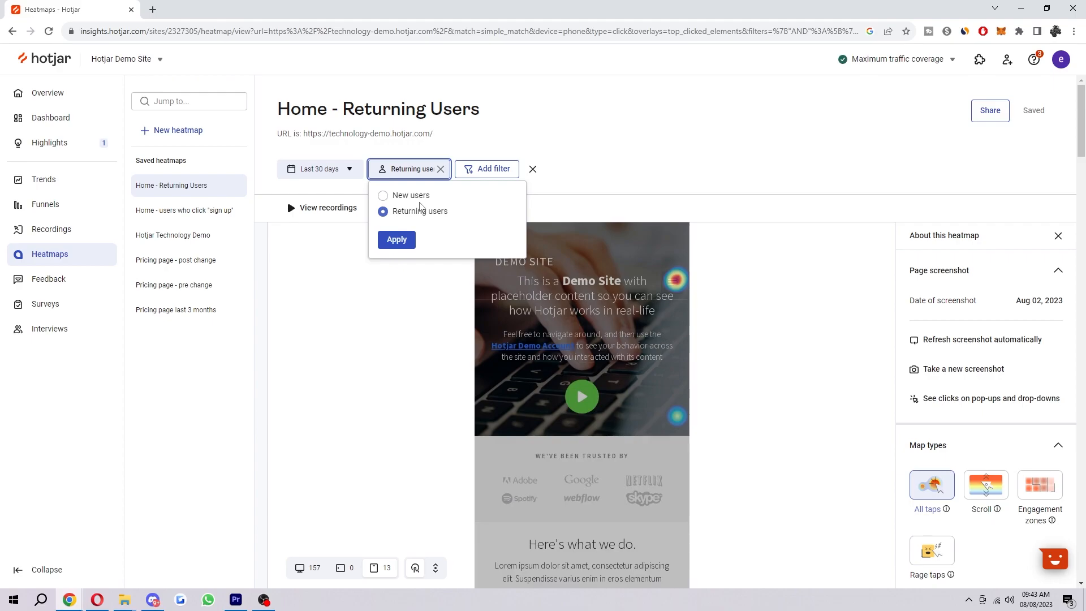
{"action": "left_click", "coordinate": [421, 197]}
{"action": "left_click", "coordinate": [404, 241]}
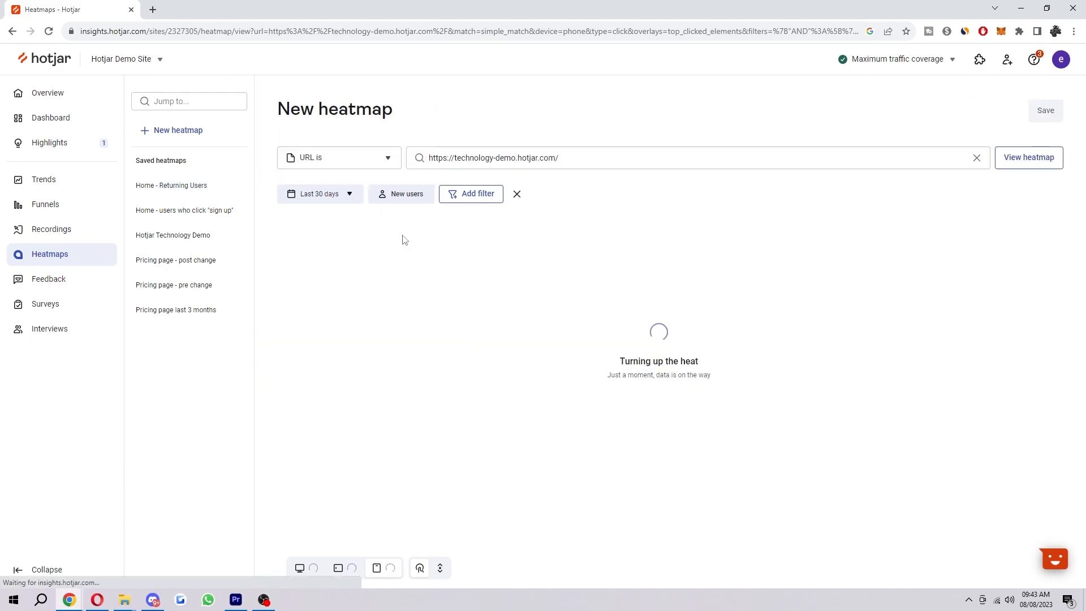